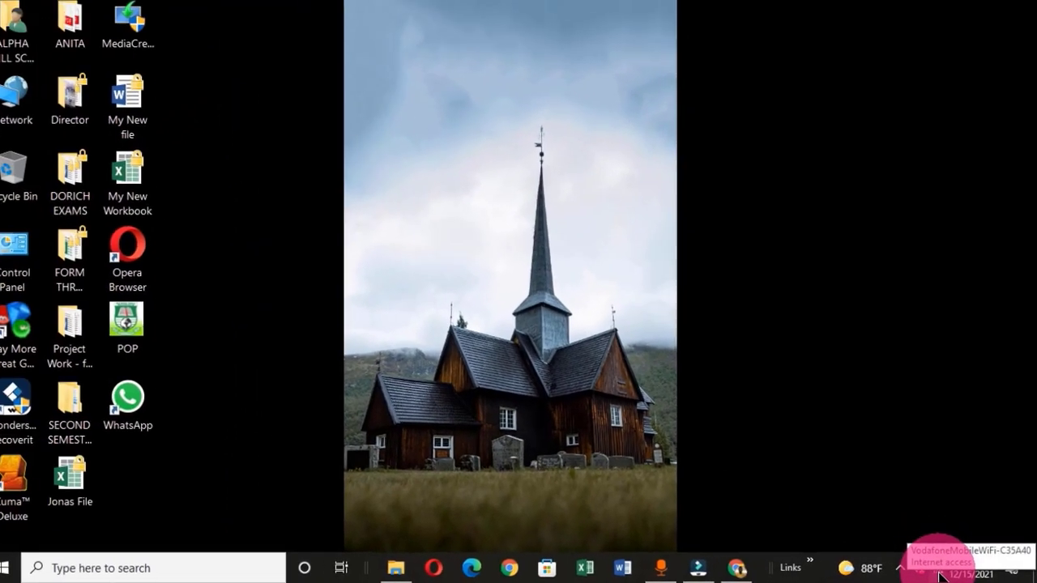
# - Refresh the desktop icons and bring up the Chrome new-tab window from the taskbar
pyautogui.rightClick(293, 95)
pyautogui.click(328, 142)
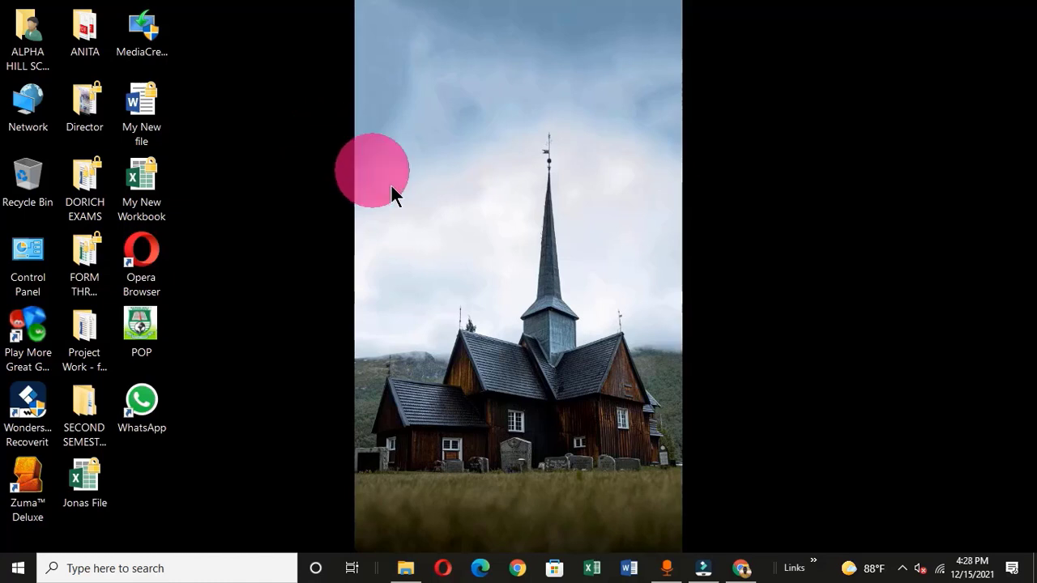
pyautogui.moveTo(739, 575)
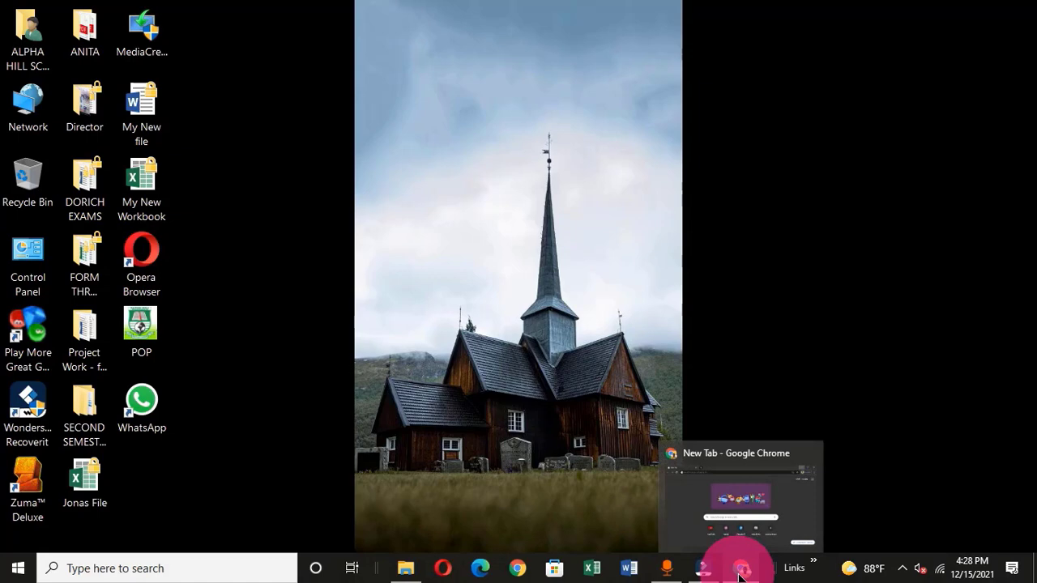
pyautogui.click(739, 573)
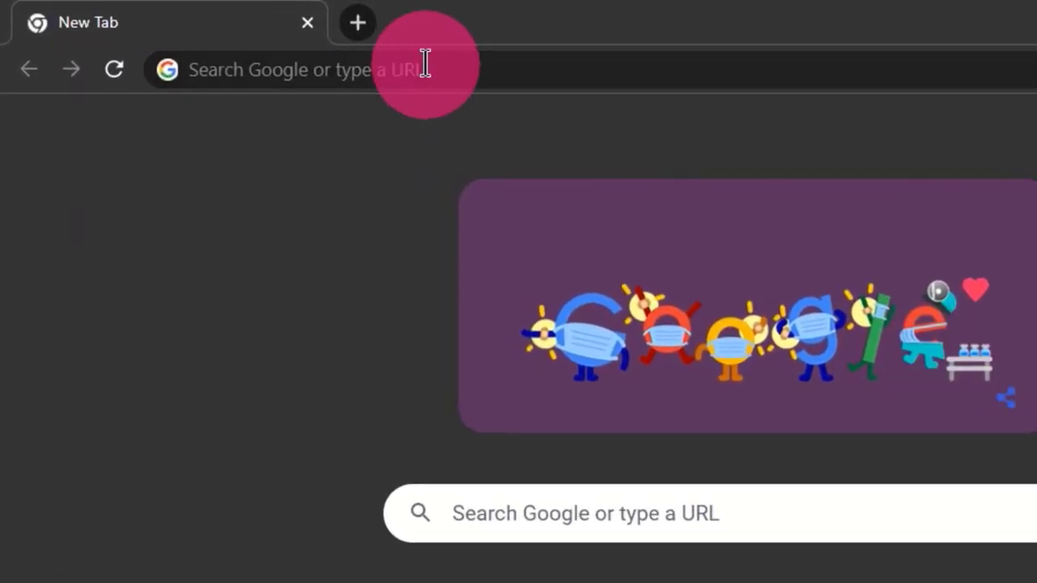
# - Navigate Chrome to gmail.com to reach the Google account chooser
pyautogui.click(409, 68)
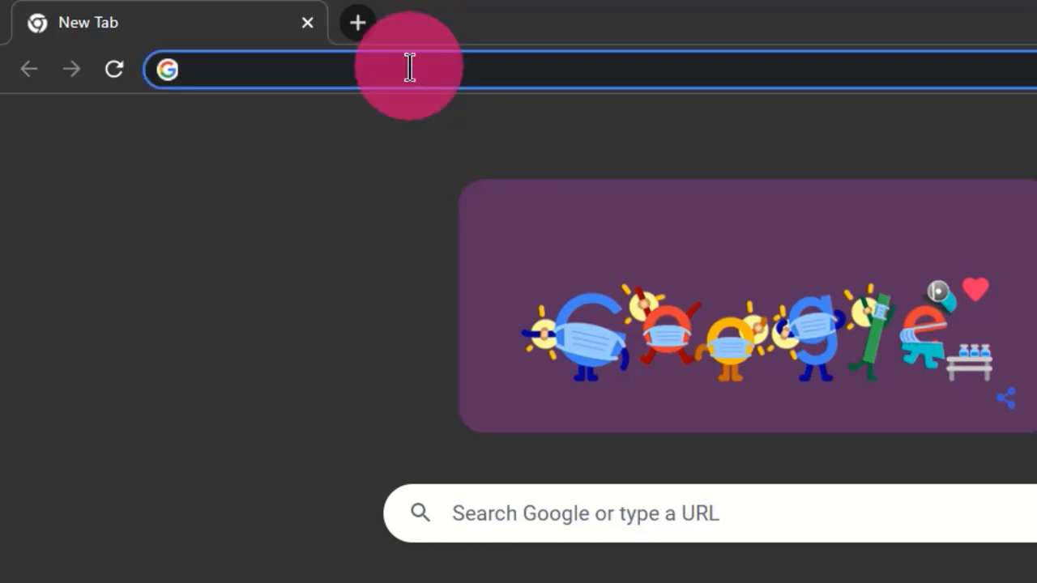
pyautogui.write('gmail')
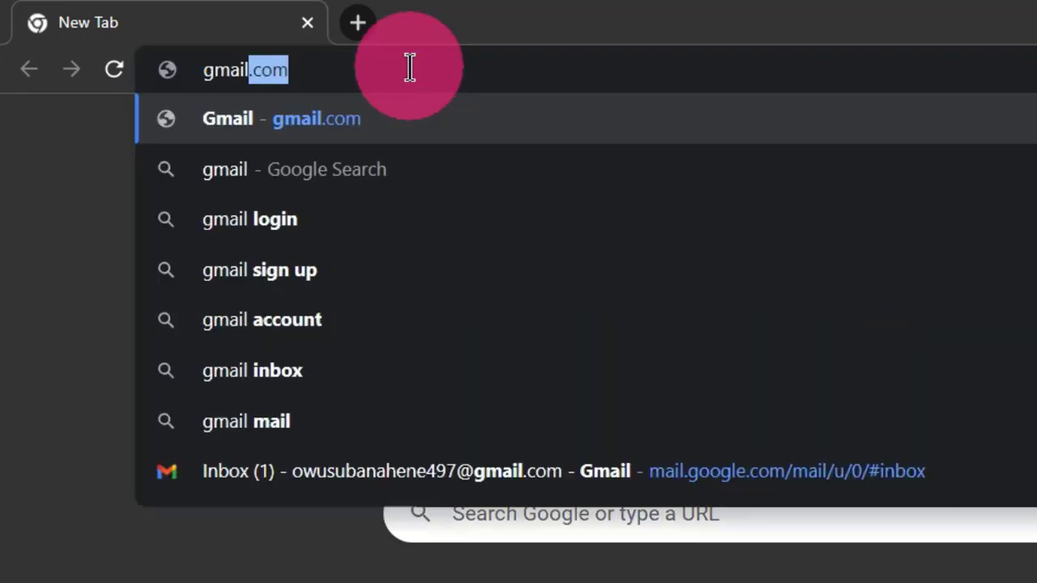
pyautogui.write('.com')
pyautogui.press('Return')
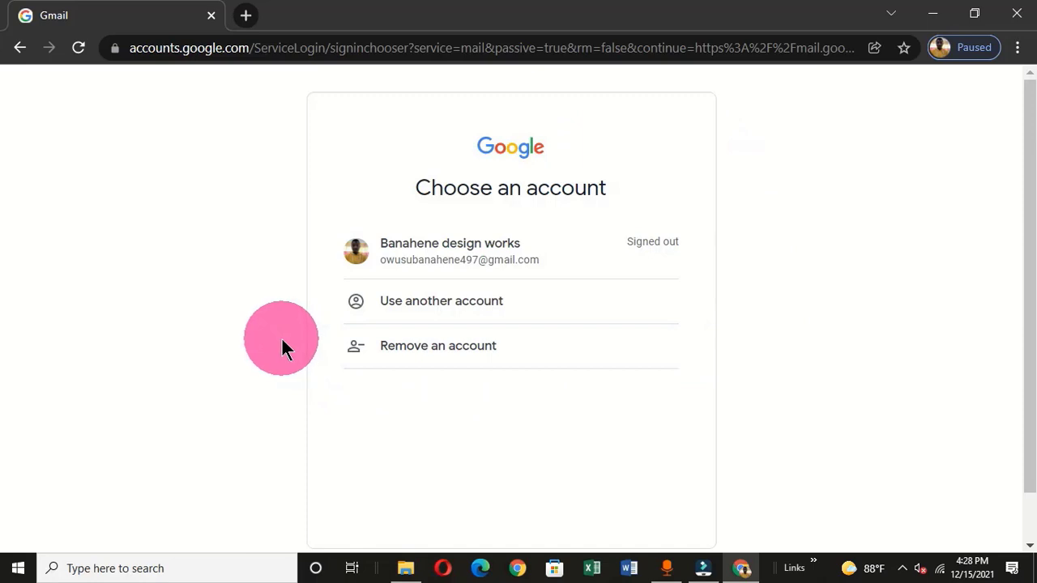
# - Choose 'Use another account' and sign in with the account's email address and password
pyautogui.click(451, 259)
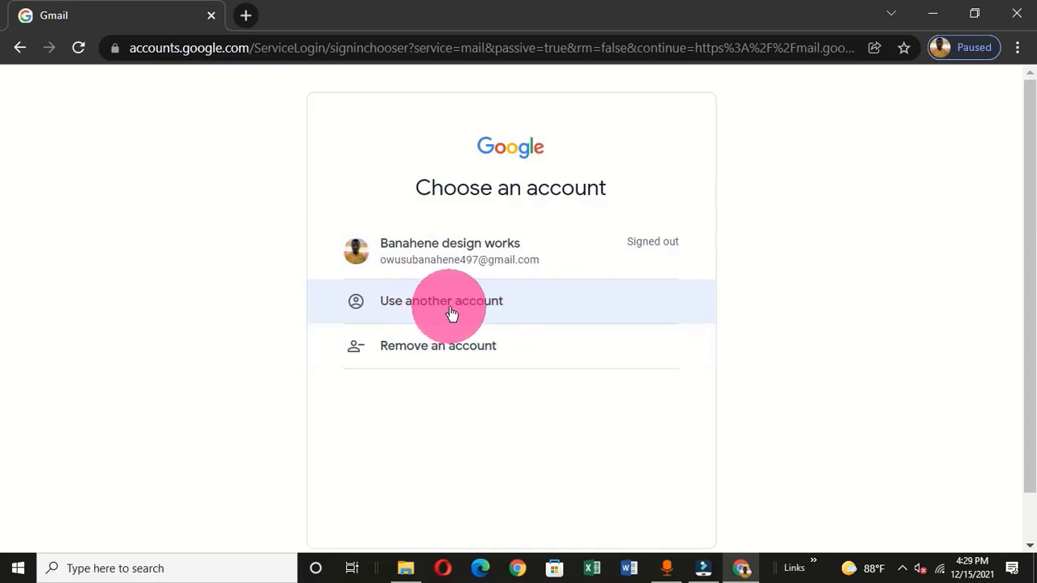
pyautogui.click(409, 310)
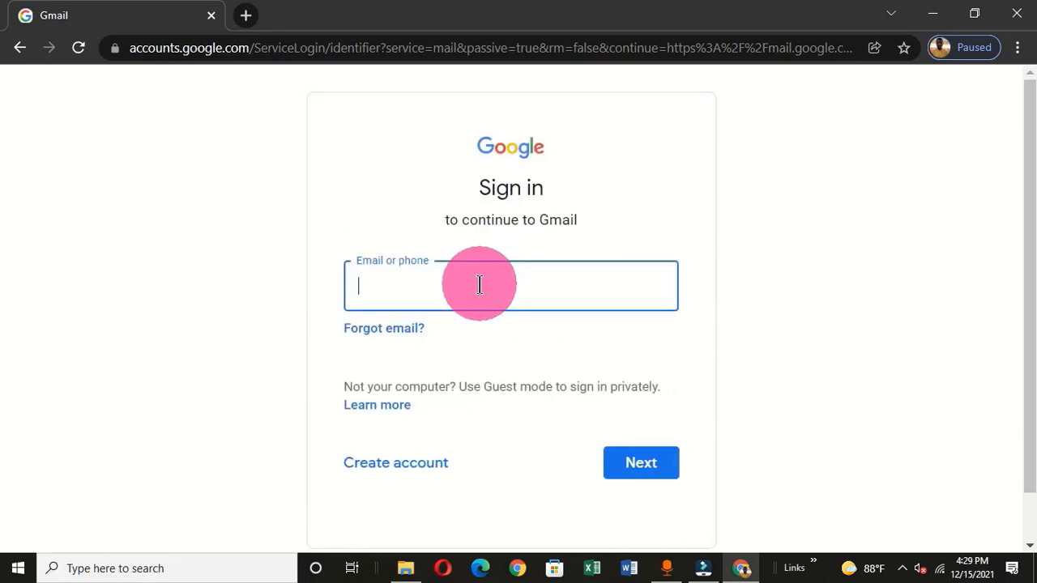
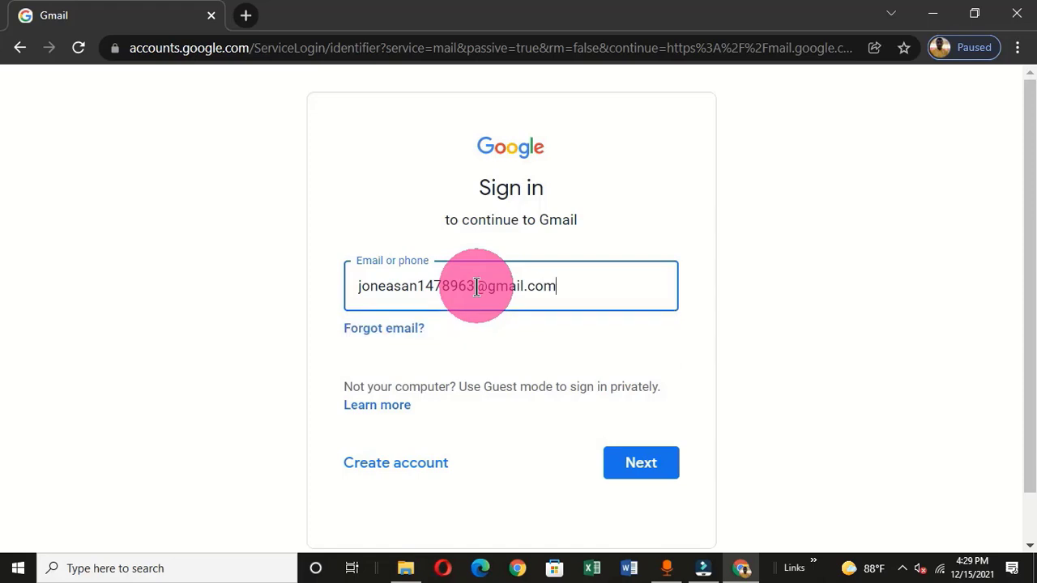
pyautogui.click(644, 472)
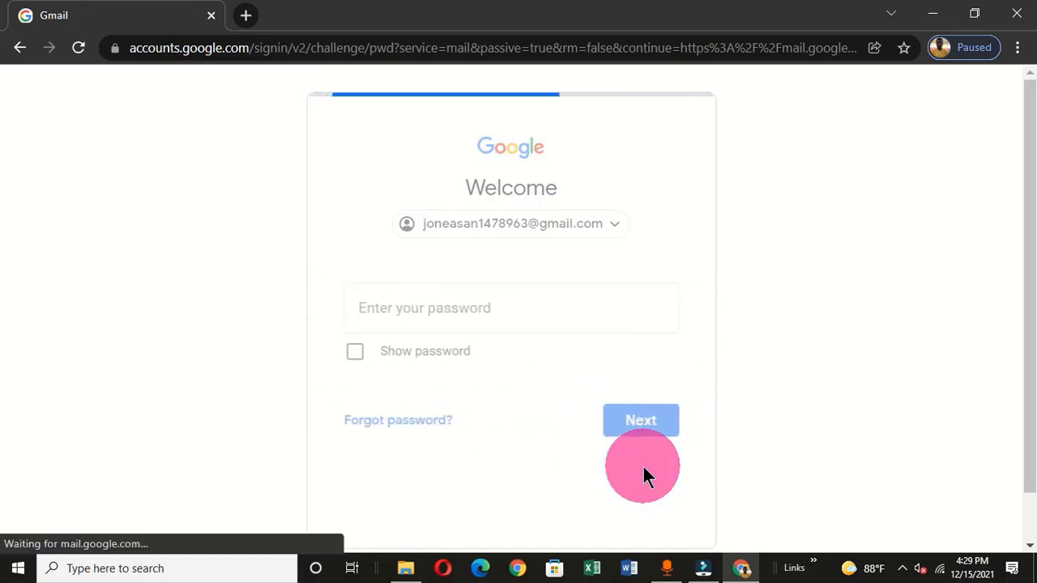
pyautogui.click(507, 314)
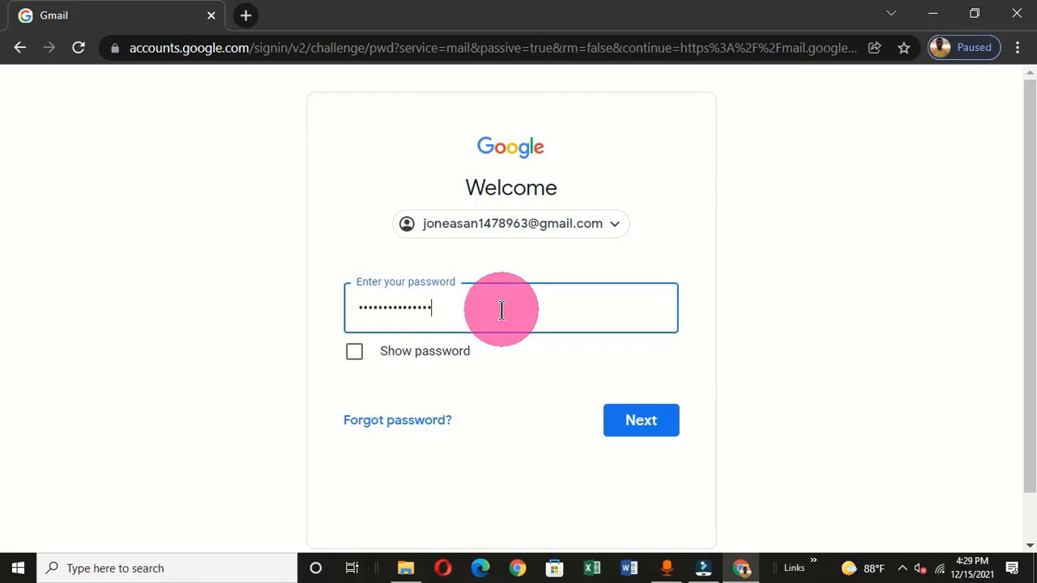
pyautogui.click(642, 432)
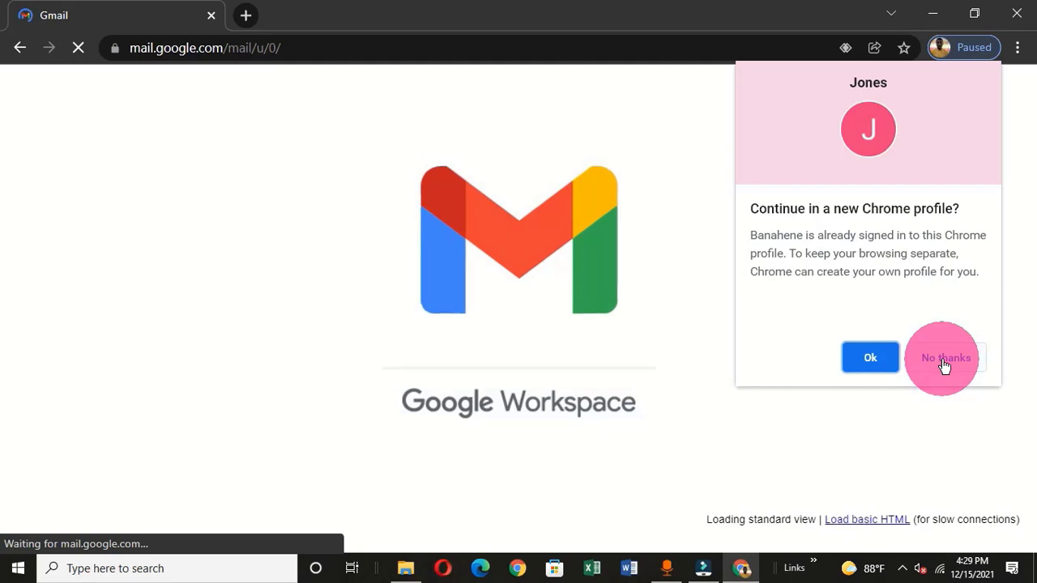
# - Decline the new Chrome profile offer and let the Primary inbox load its 6 conversations
pyautogui.click(944, 361)
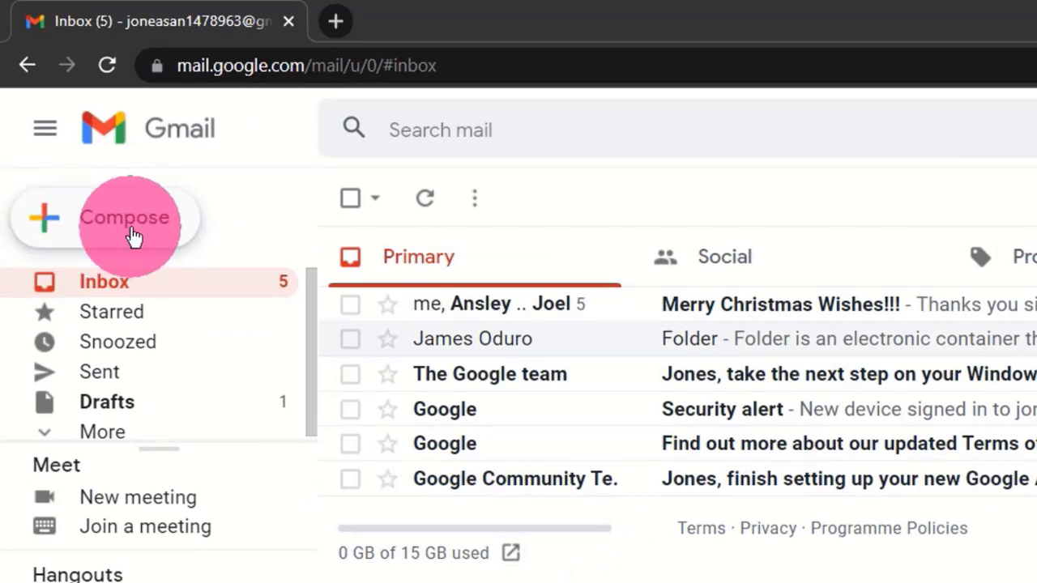
pyautogui.click(127, 293)
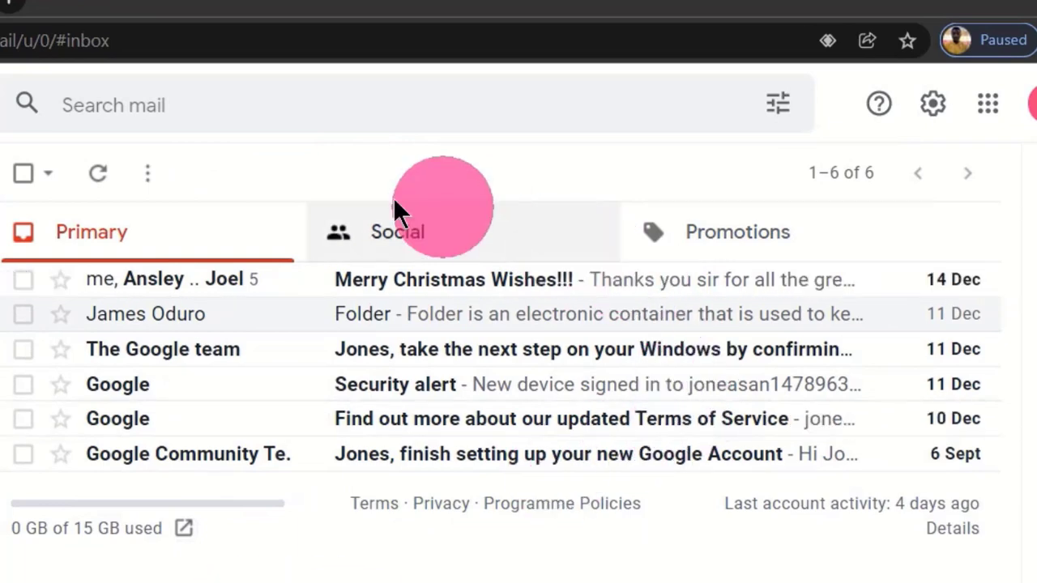
pyautogui.moveTo(887, 451)
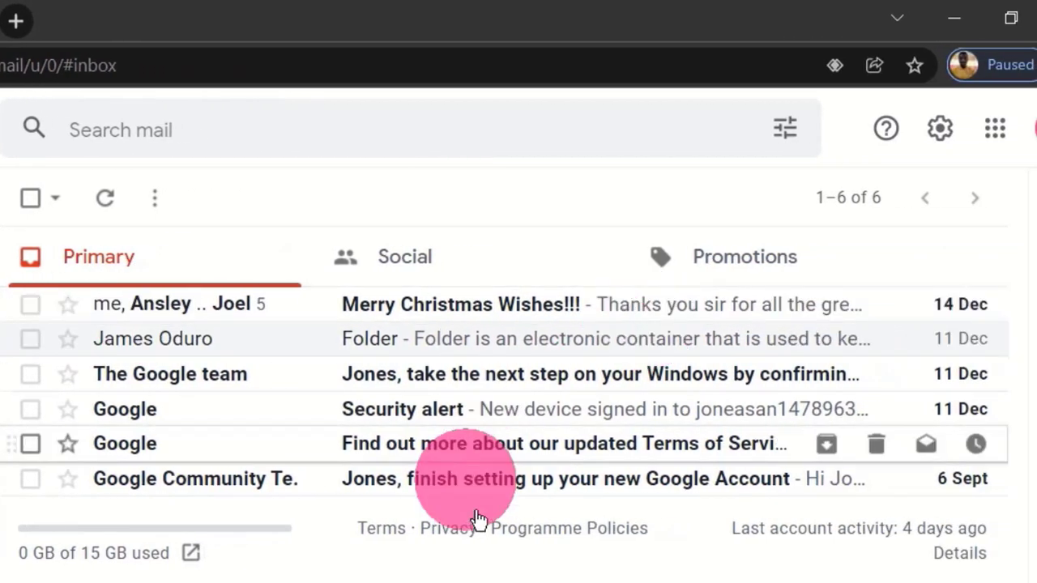
pyautogui.click(240, 557)
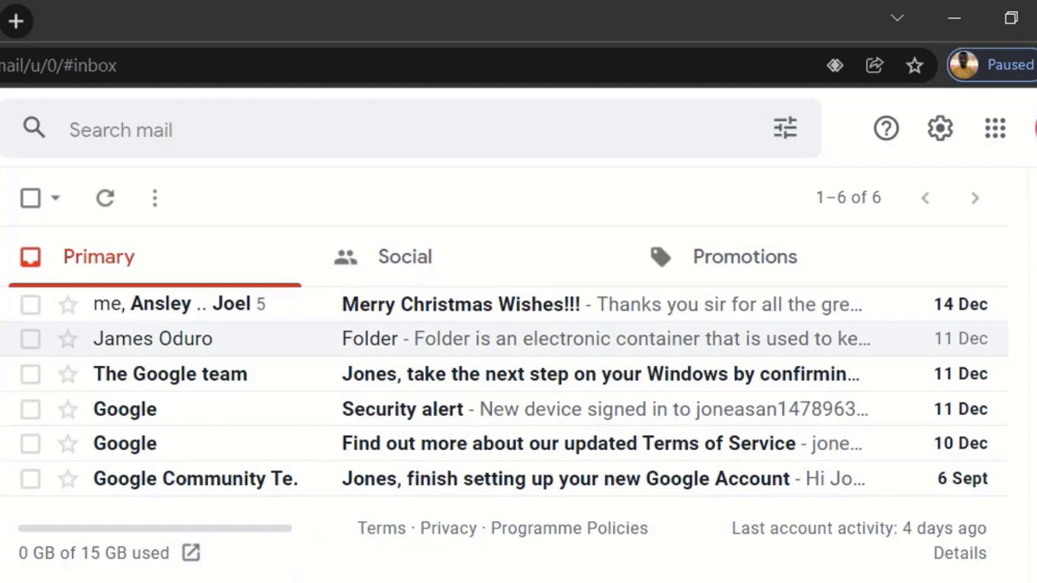
# - Open the 'Merry Christmas Wishes!!!' conversation and scroll through the thread
pyautogui.click(370, 312)
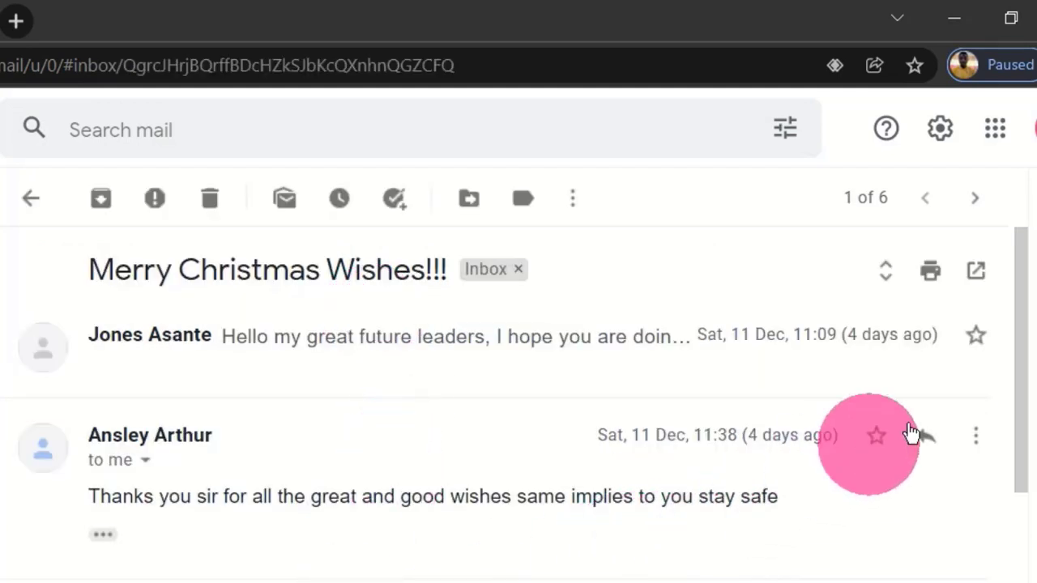
pyautogui.moveTo(1025, 281)
pyautogui.mouseDown()
pyautogui.moveTo(1023, 294)
pyautogui.moveTo(1021, 273)
pyautogui.mouseUp()
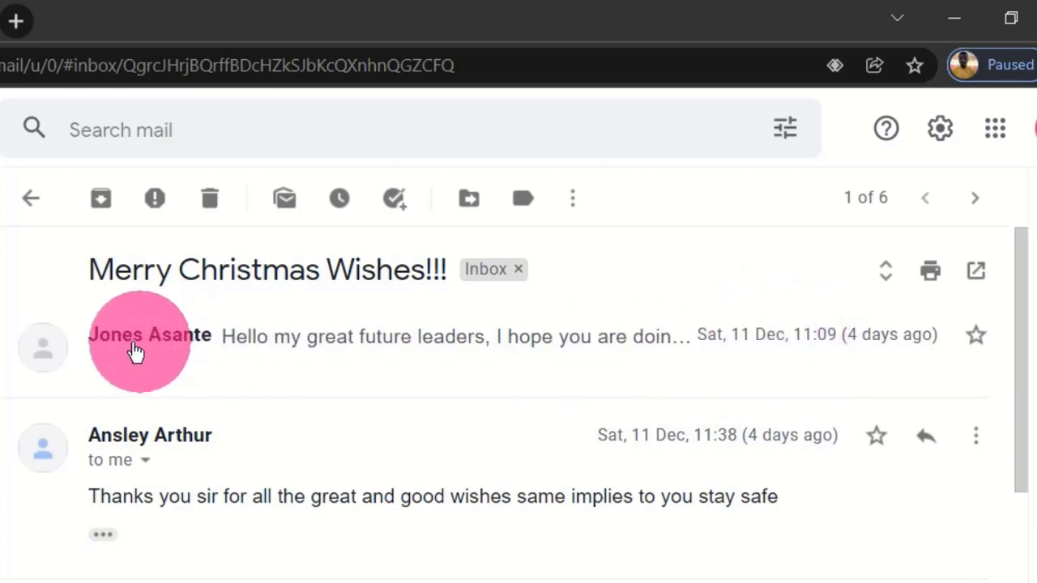
pyautogui.moveTo(1022, 294); pyautogui.dragTo(1002, 348)
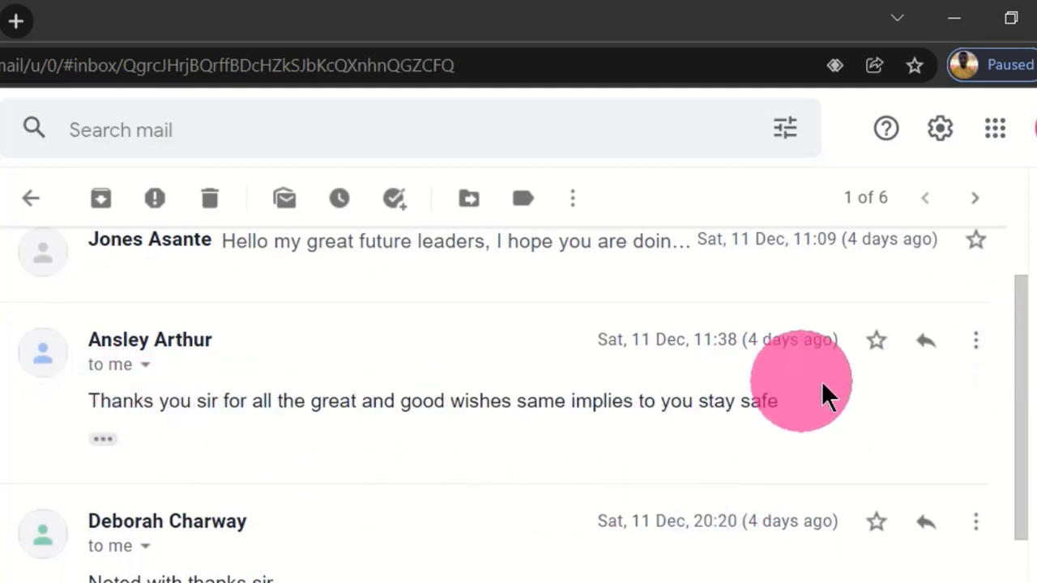
pyautogui.scroll(2, 615, 441)
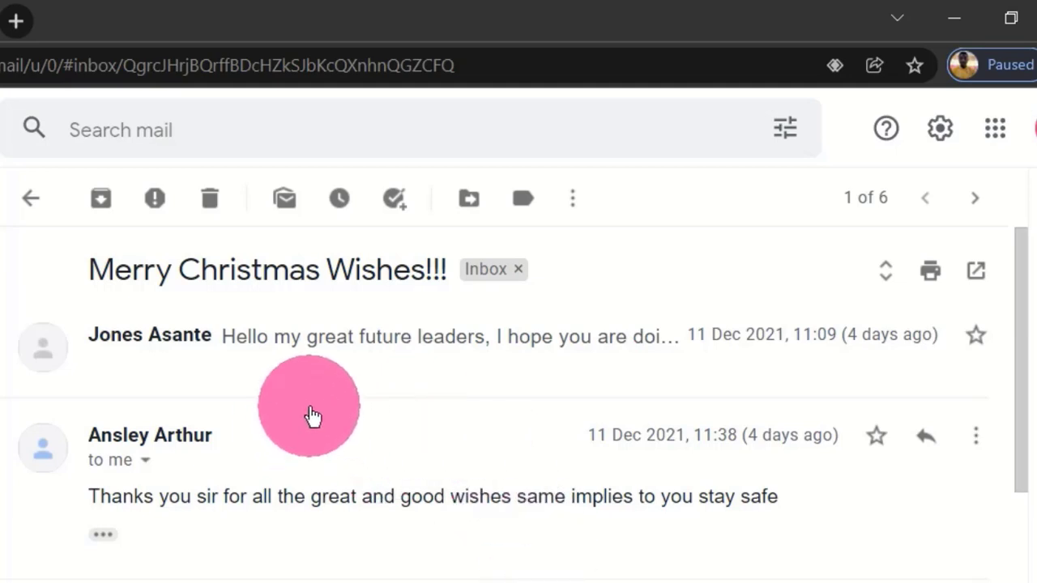
pyautogui.scroll(-3, 307, 416)
# - Select the sender's thank-you message text and scroll over the replies
pyautogui.doubleClick(92, 357)
pyautogui.moveTo(195, 387); pyautogui.dragTo(589, 386)
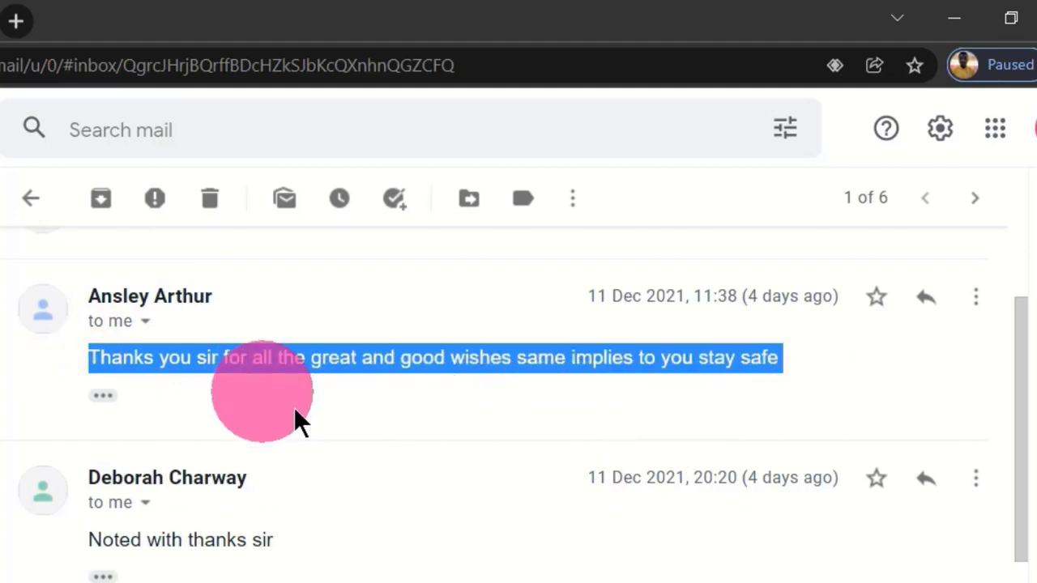
pyautogui.moveTo(1033, 357); pyautogui.dragTo(987, 572)
pyautogui.moveTo(989, 525); pyautogui.dragTo(975, 247)
pyautogui.scroll(-6, 972, 332)
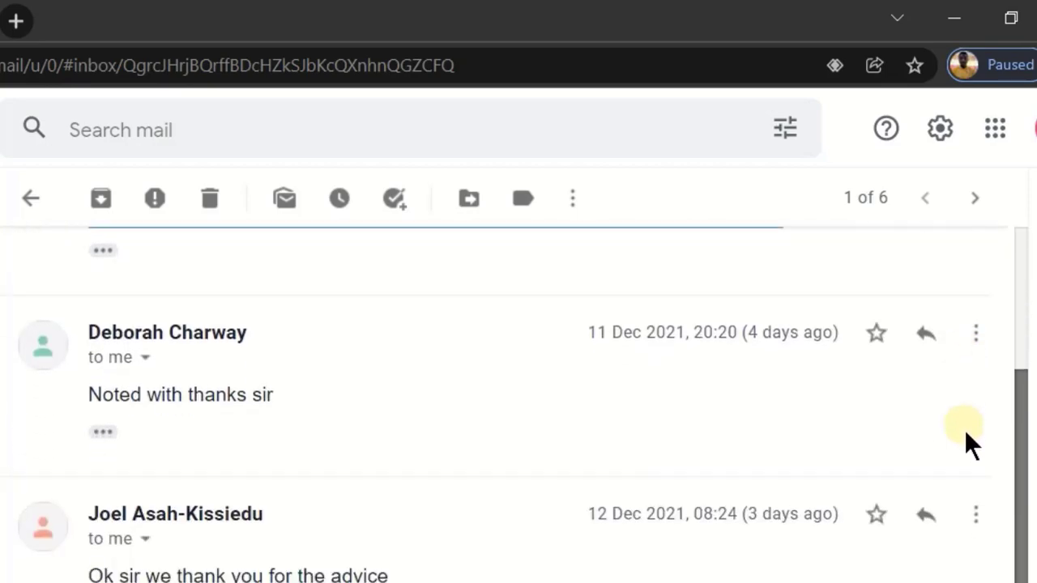
pyautogui.scroll(6, 967, 364)
pyautogui.scroll(-6, 954, 446)
pyautogui.scroll(5, 948, 316)
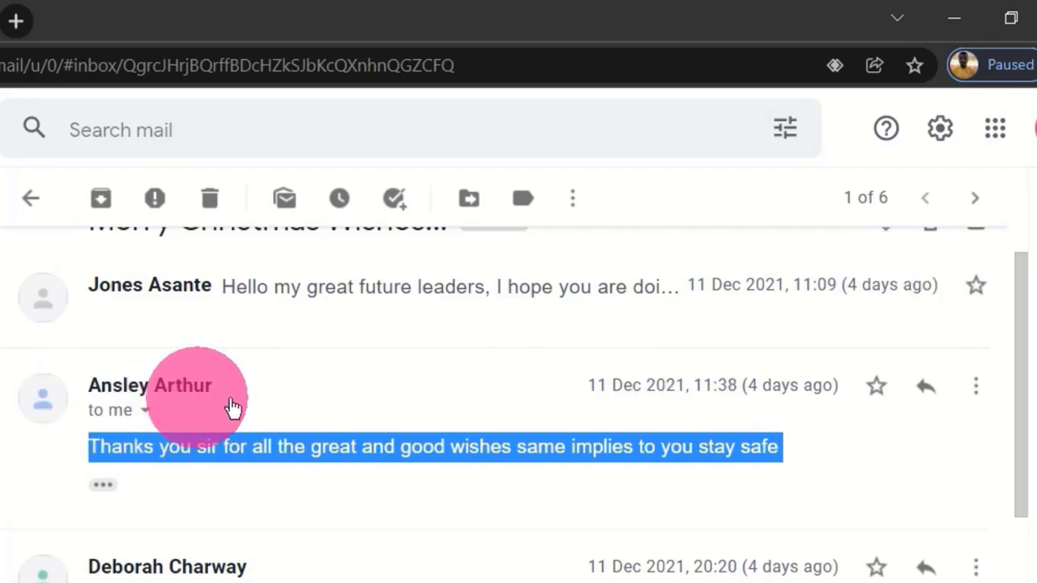
pyautogui.moveTo(151, 399)
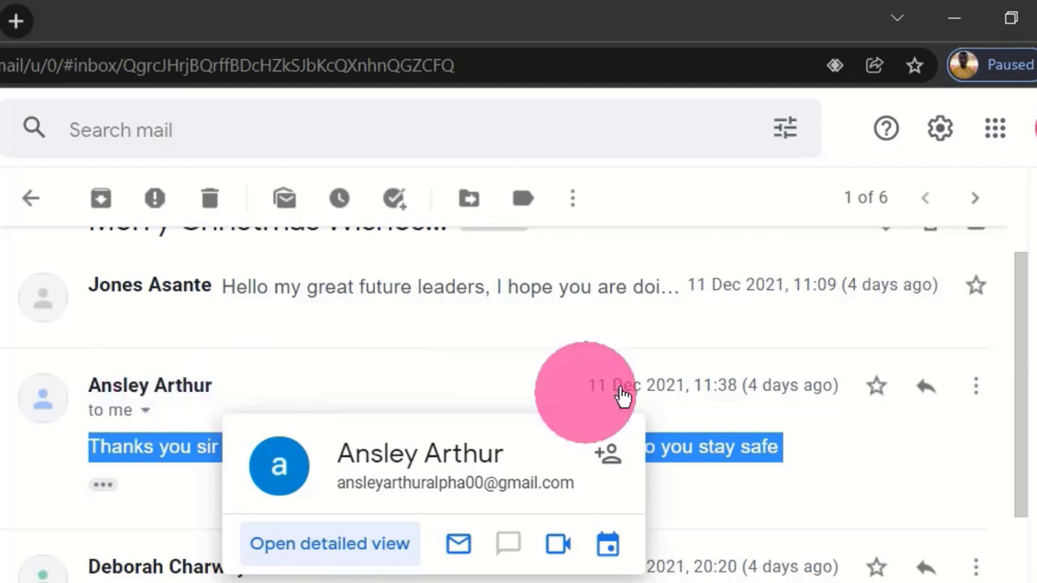
# - Reply 'Well Noted Boss' to the first thank-you message and send it
pyautogui.click(926, 395)
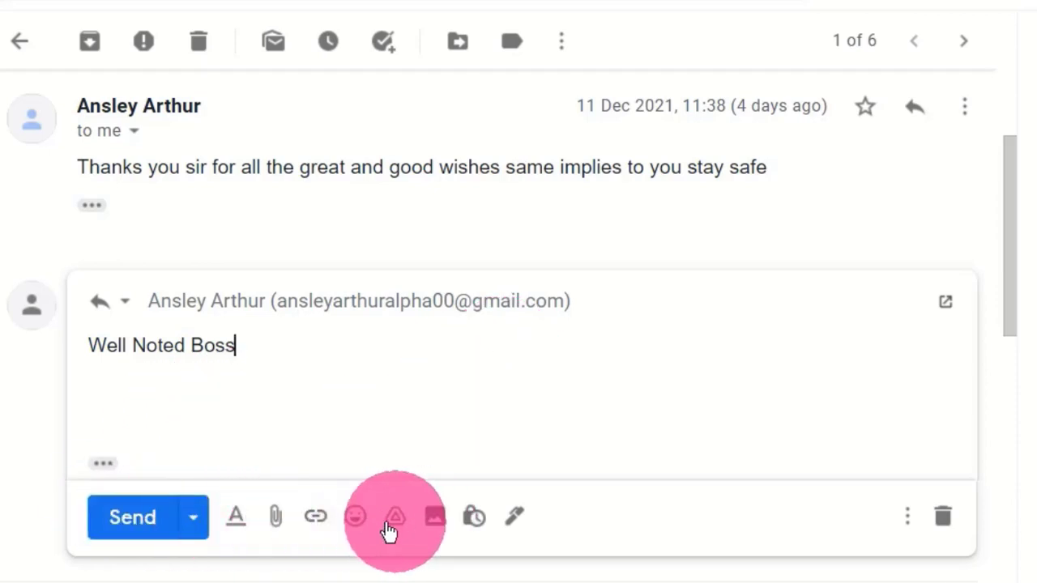
pyautogui.click(133, 518)
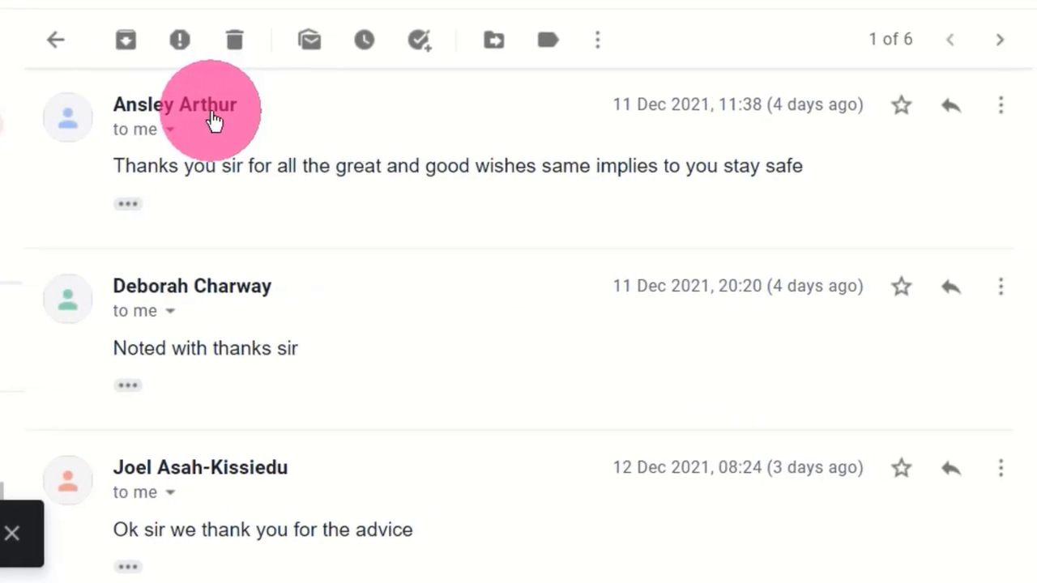
pyautogui.moveTo(961, 172); pyautogui.dragTo(964, 246)
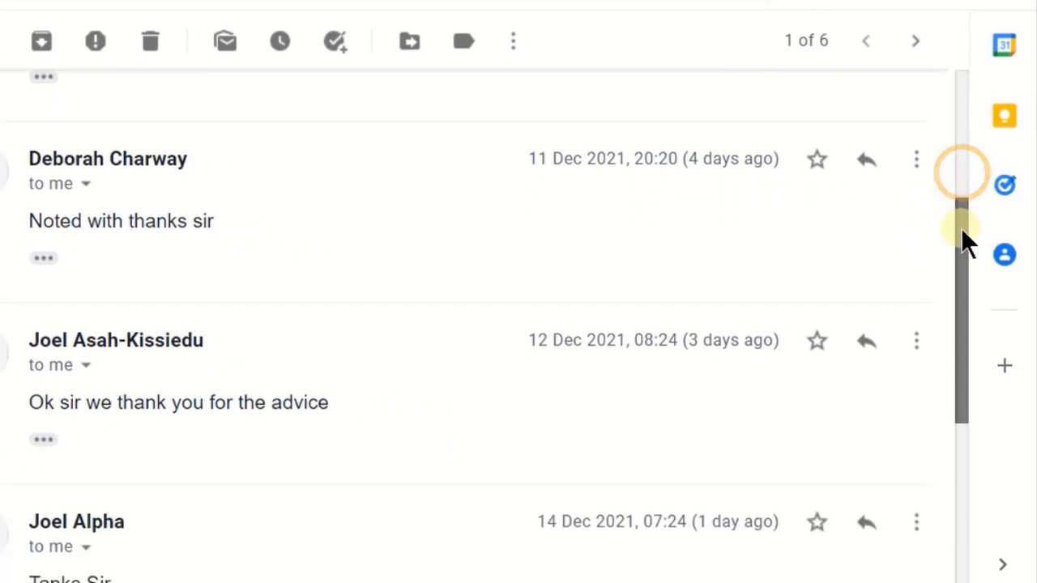
pyautogui.click(866, 162)
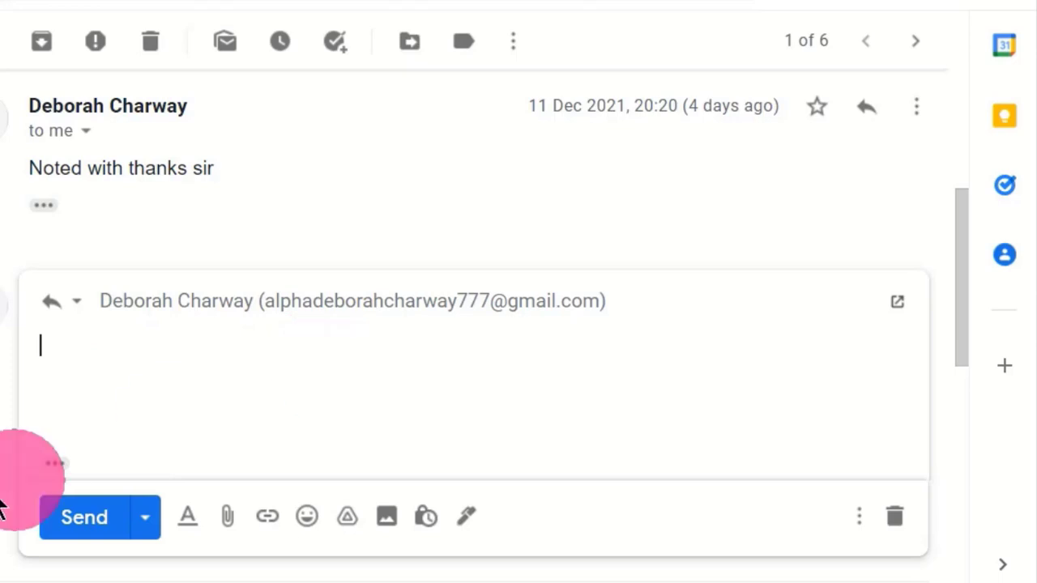
pyautogui.moveTo(956, 214); pyautogui.dragTo(924, 507)
pyautogui.click(71, 481)
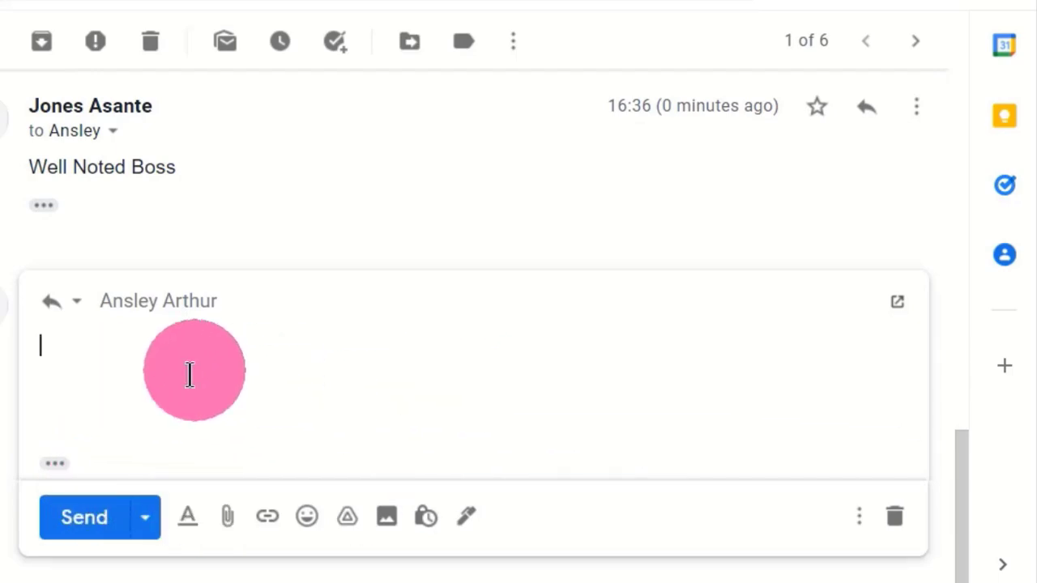
pyautogui.moveTo(959, 468); pyautogui.dragTo(958, 128)
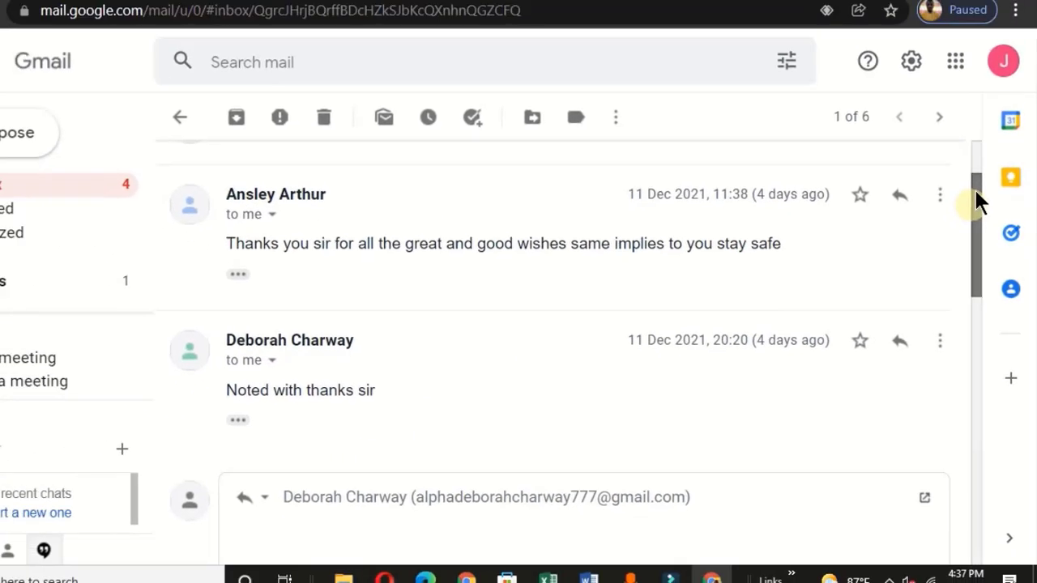
pyautogui.moveTo(976, 198); pyautogui.dragTo(975, 166)
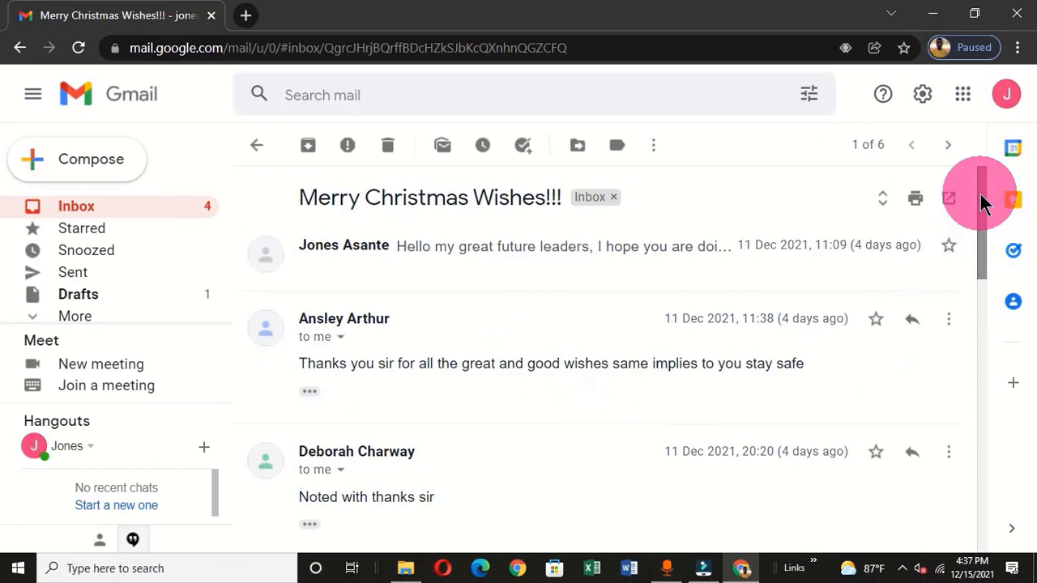
pyautogui.moveTo(982, 202); pyautogui.dragTo(960, 152)
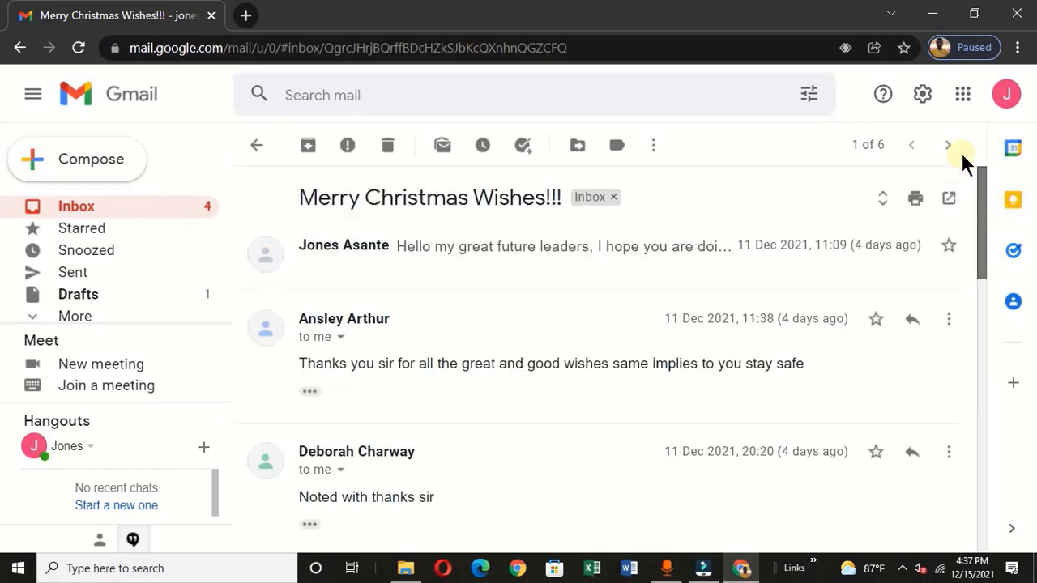
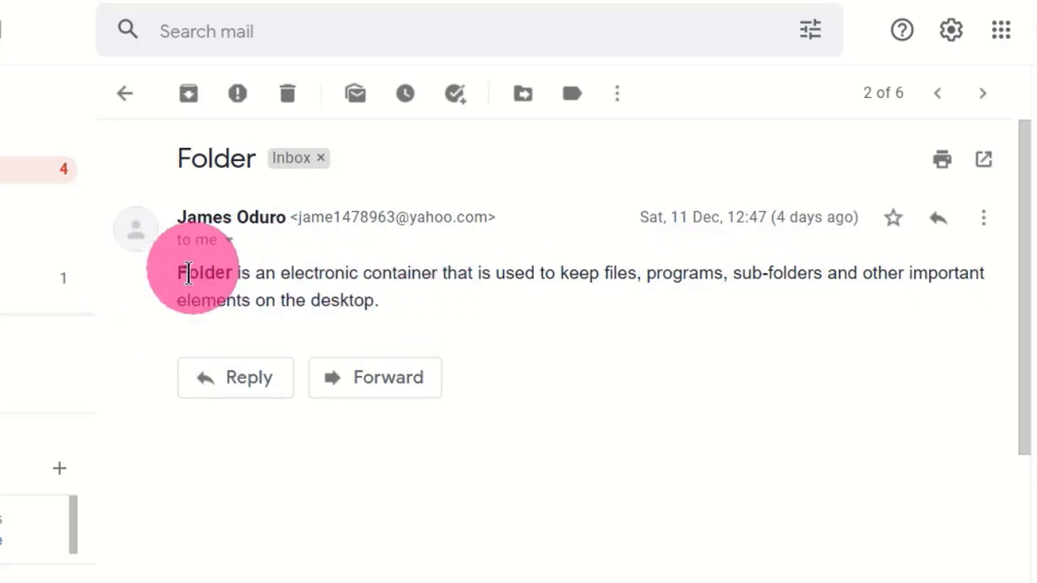
# - Reply to the Folder message with 'Yes it is very true' and send it
pyautogui.click(232, 392)
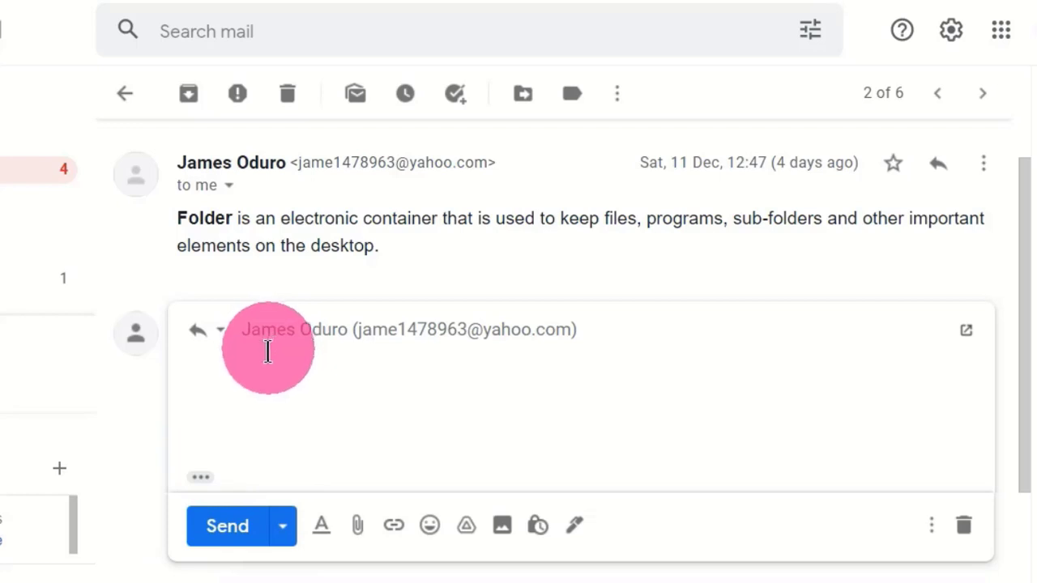
pyautogui.click(964, 529)
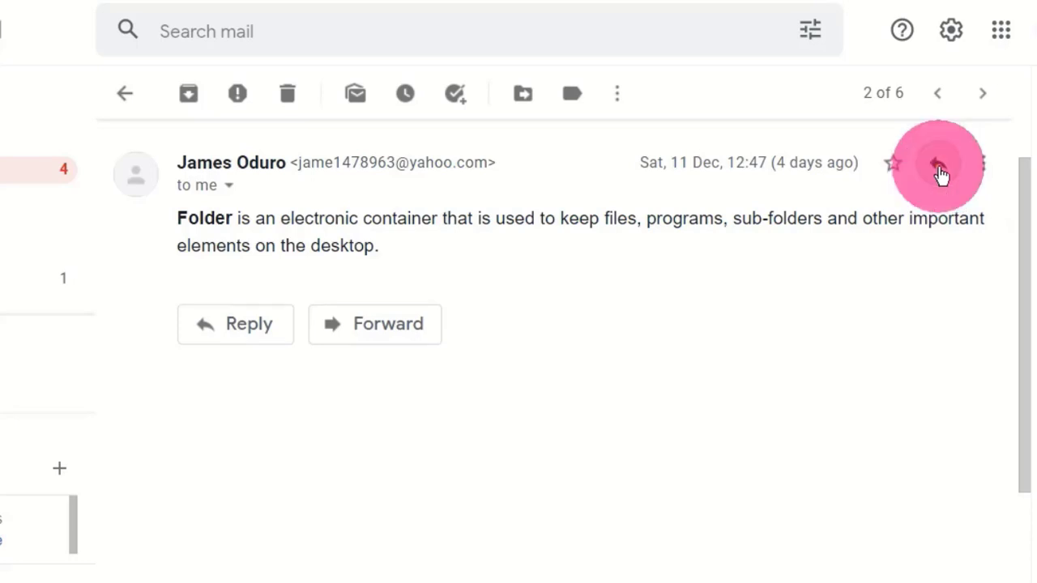
pyautogui.click(939, 170)
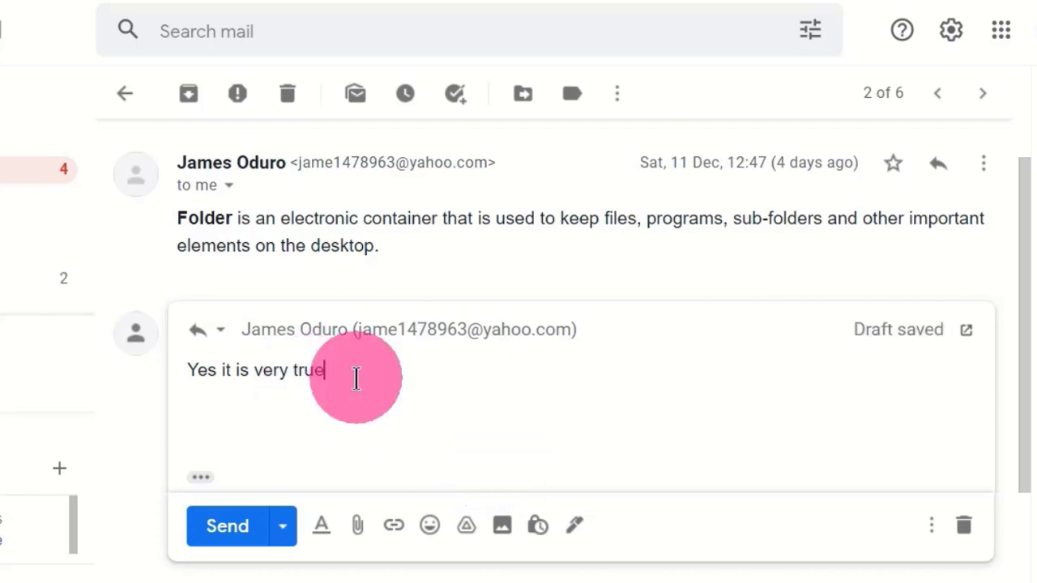
pyautogui.click(229, 535)
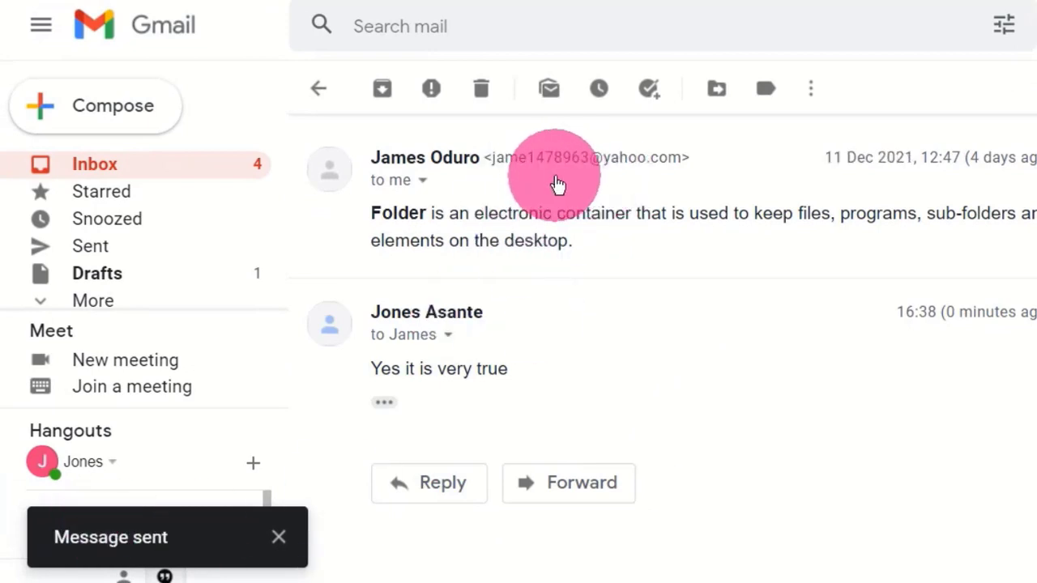
pyautogui.click(442, 489)
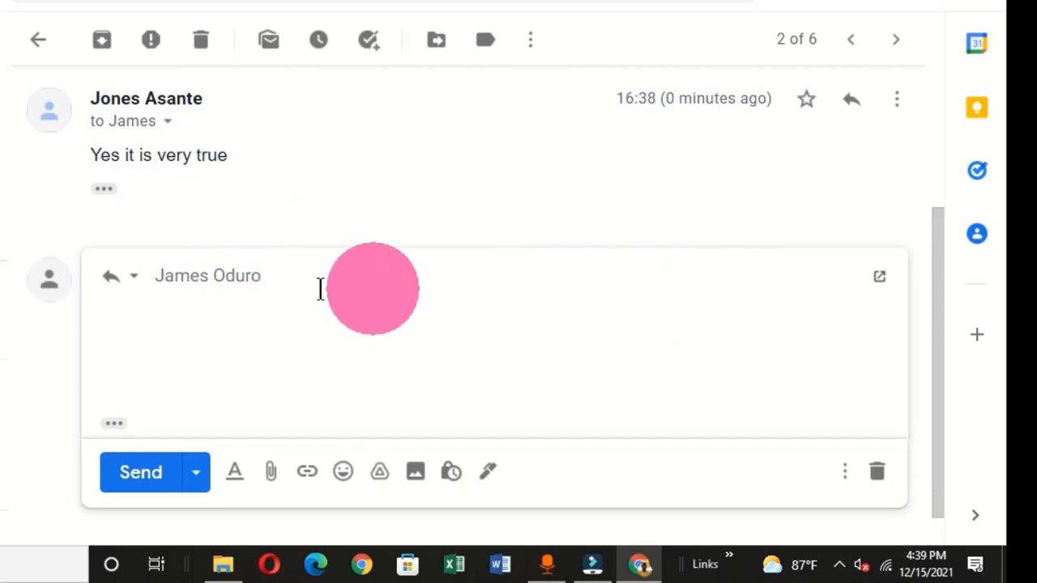
pyautogui.click(877, 471)
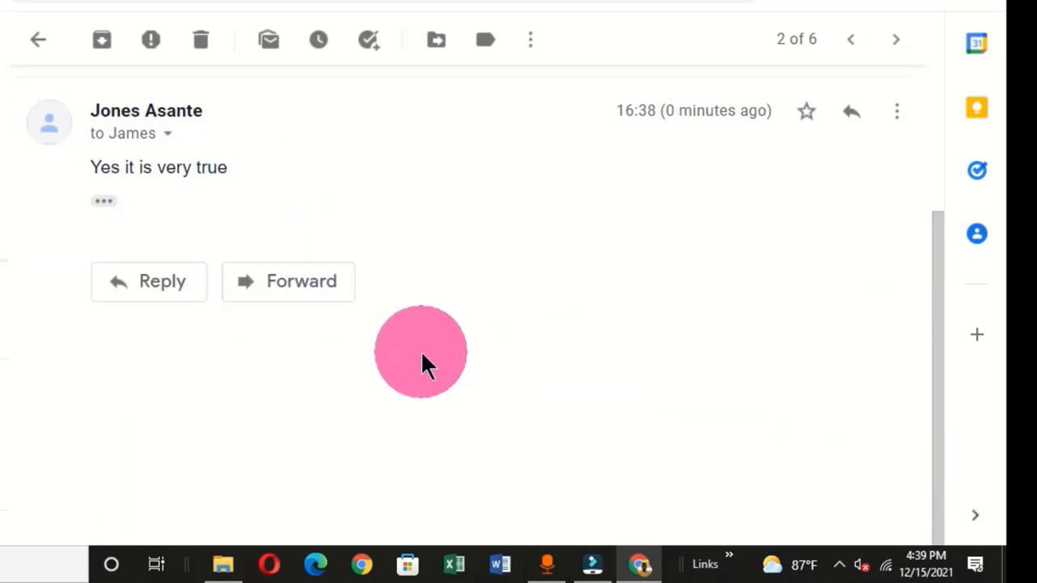
pyautogui.scroll(3, 867, 317)
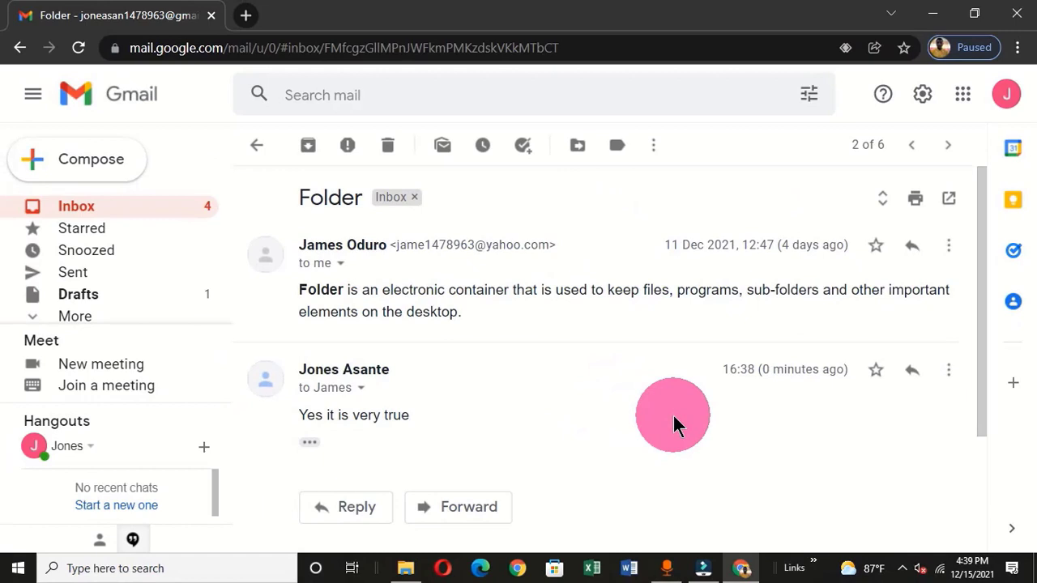
# - Load yahoo.com in a new Chrome tab
pyautogui.click(245, 15)
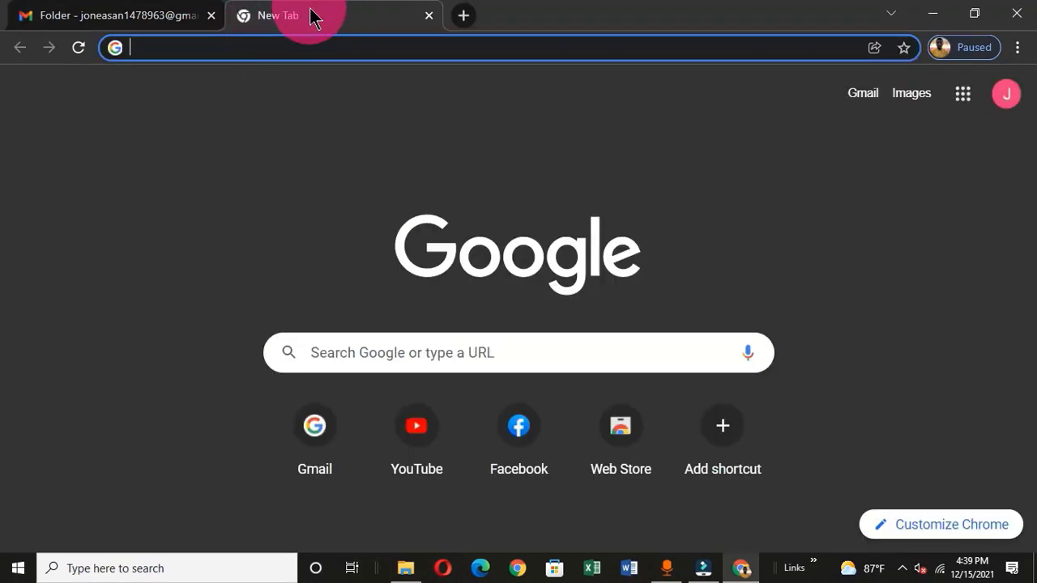
pyautogui.click(241, 49)
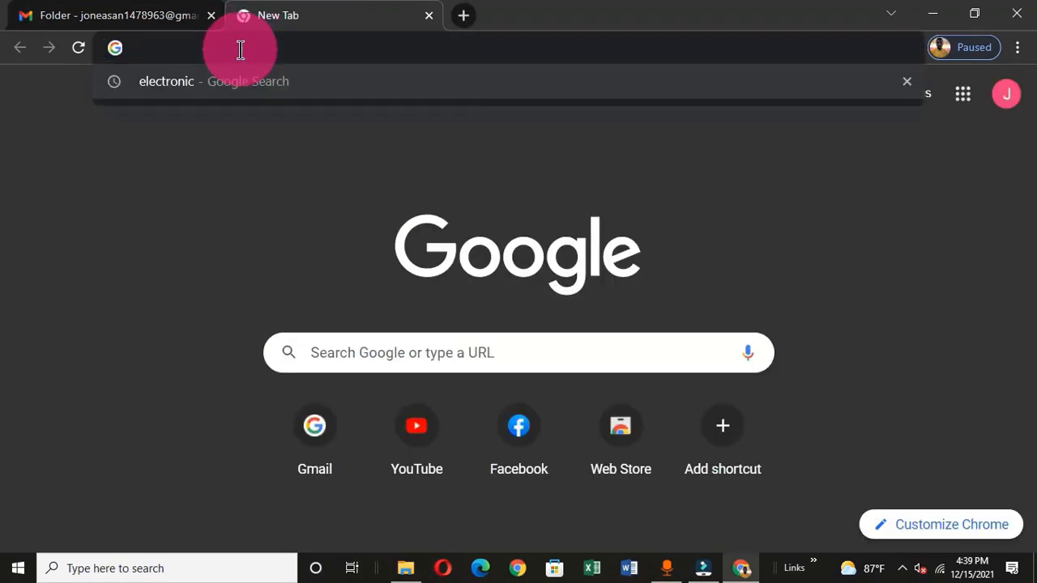
pyautogui.write('yahoo.com')
pyautogui.press('Return')
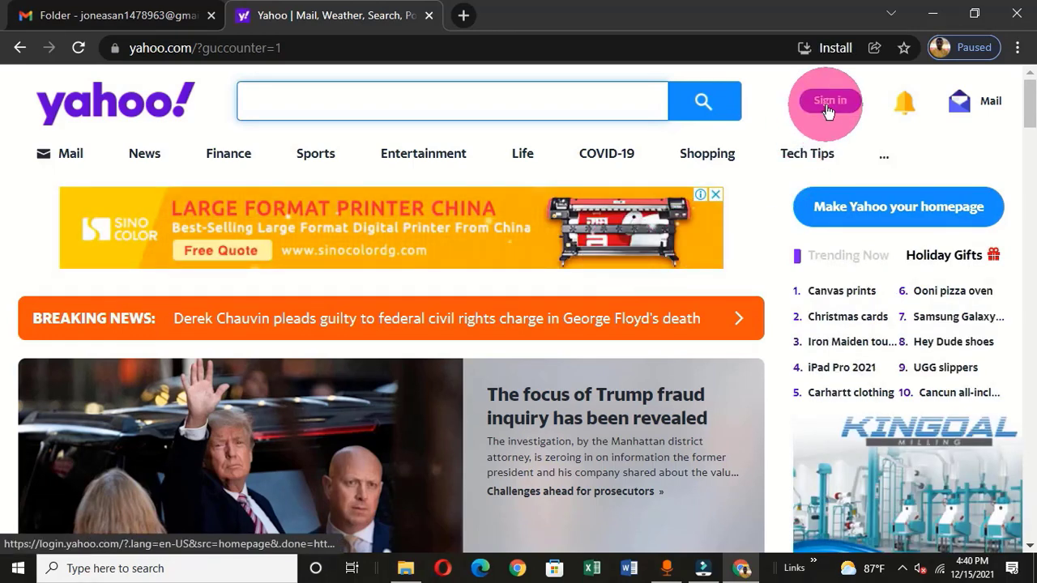
# - Sign in to Yahoo with the account's e-mail address and password
pyautogui.click(827, 110)
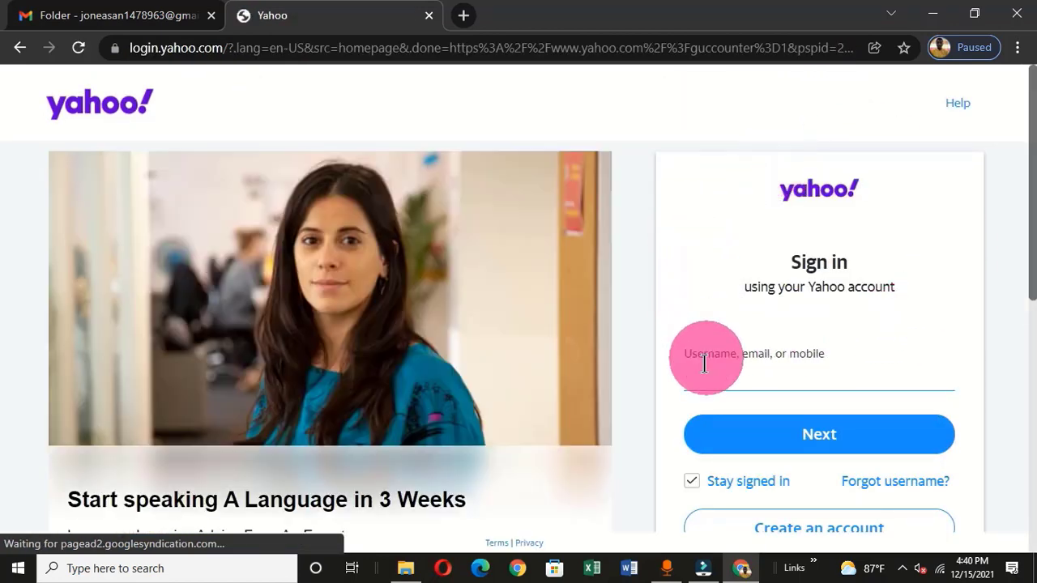
pyautogui.scroll(-1, 3, 185)
pyautogui.scroll(-2, 3, 185)
pyautogui.click(707, 212)
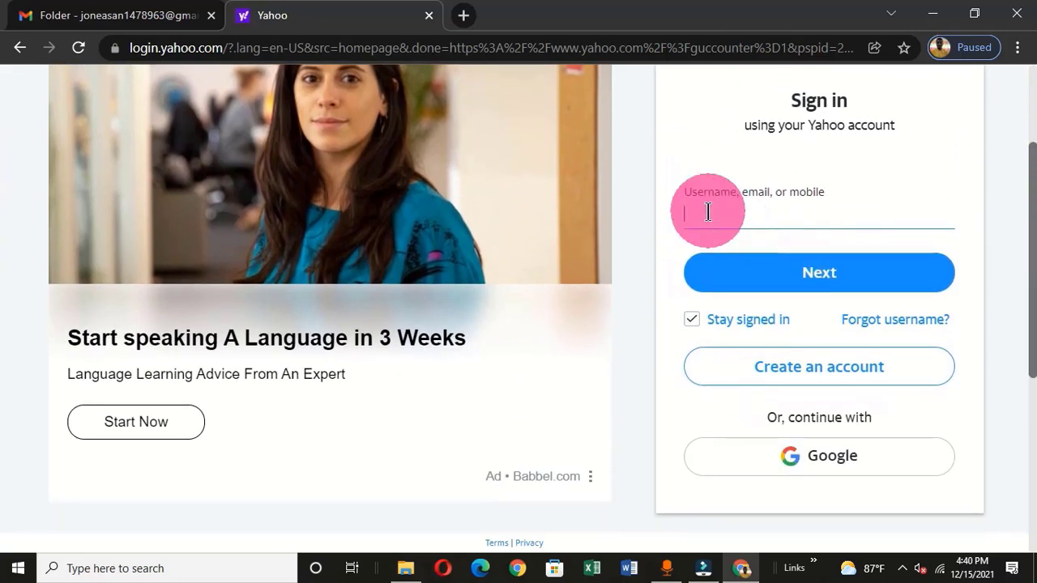
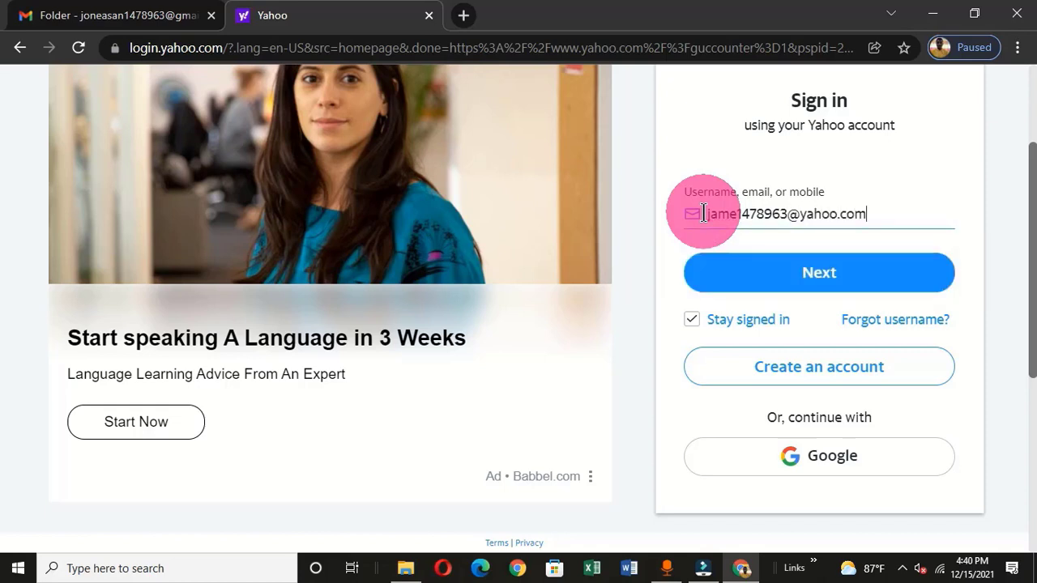
pyautogui.press('Return')
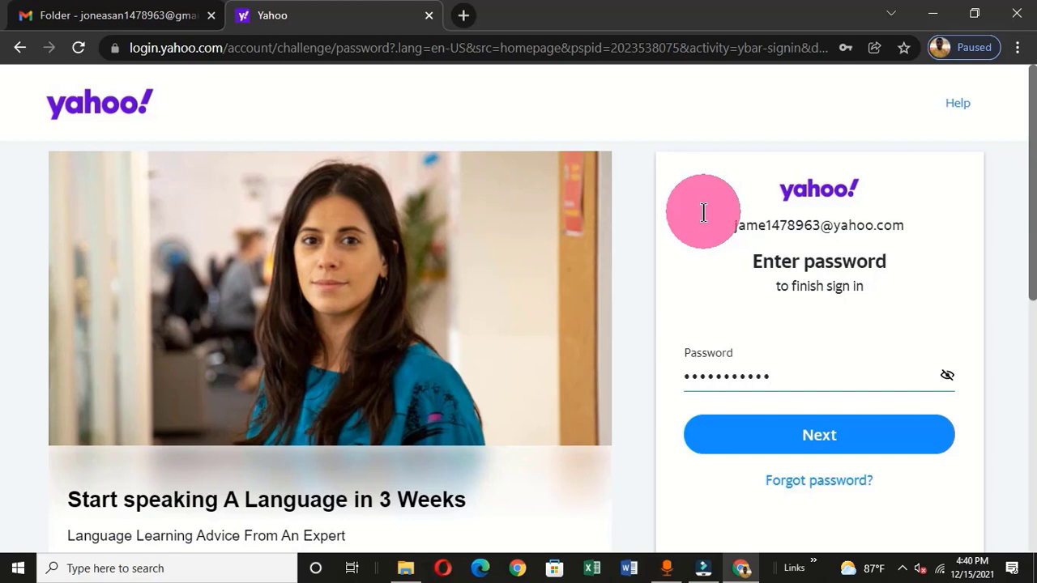
pyautogui.press('Return')
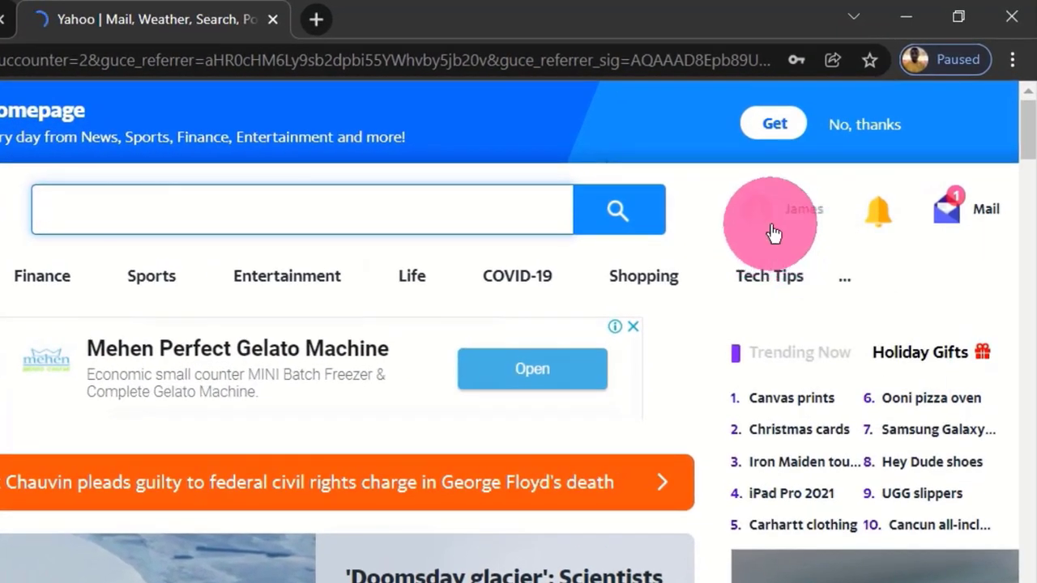
# - Go from the Yahoo home page to the Yahoo Mail inbox
pyautogui.click(830, 183)
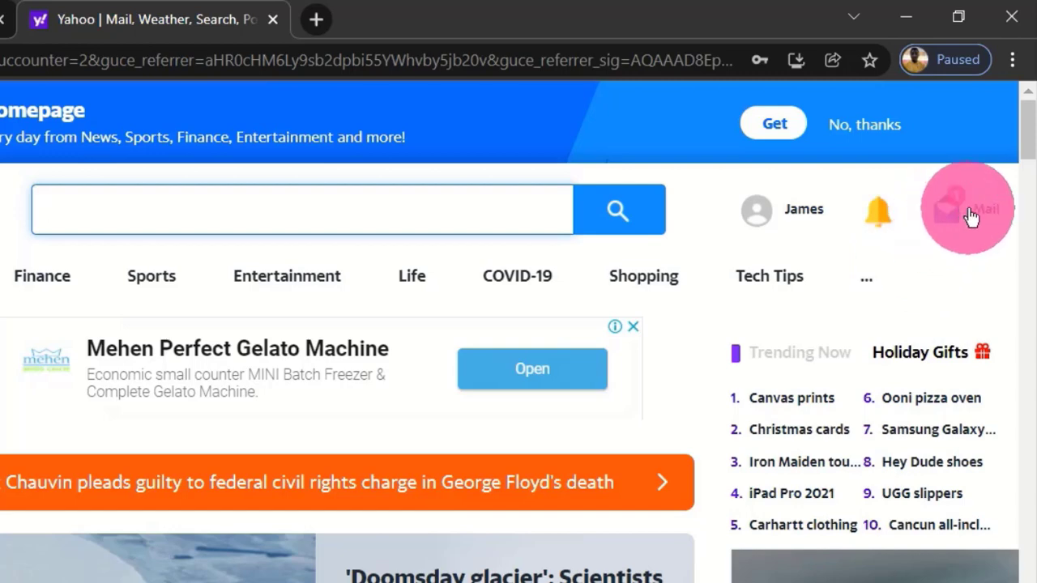
pyautogui.moveTo(953, 213)
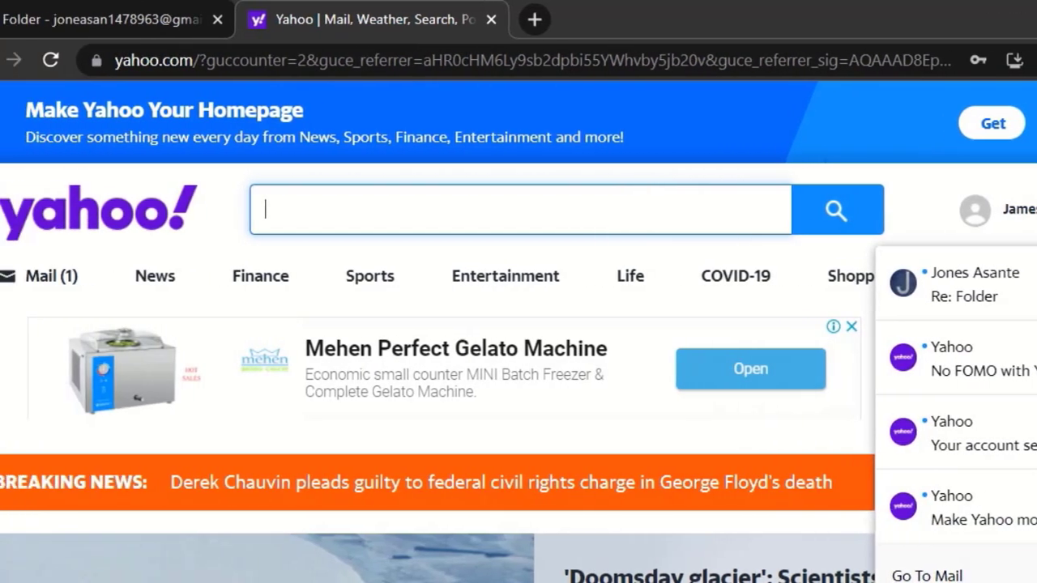
pyautogui.click(87, 284)
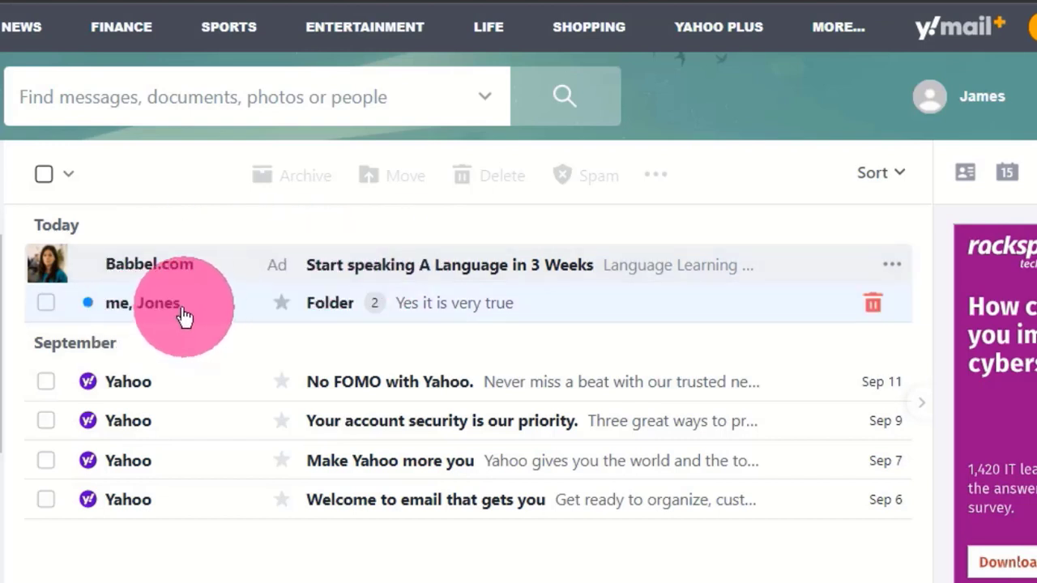
# - Open the Folder email in the inbox to view the 'Yes it is very true' reply
pyautogui.click(190, 315)
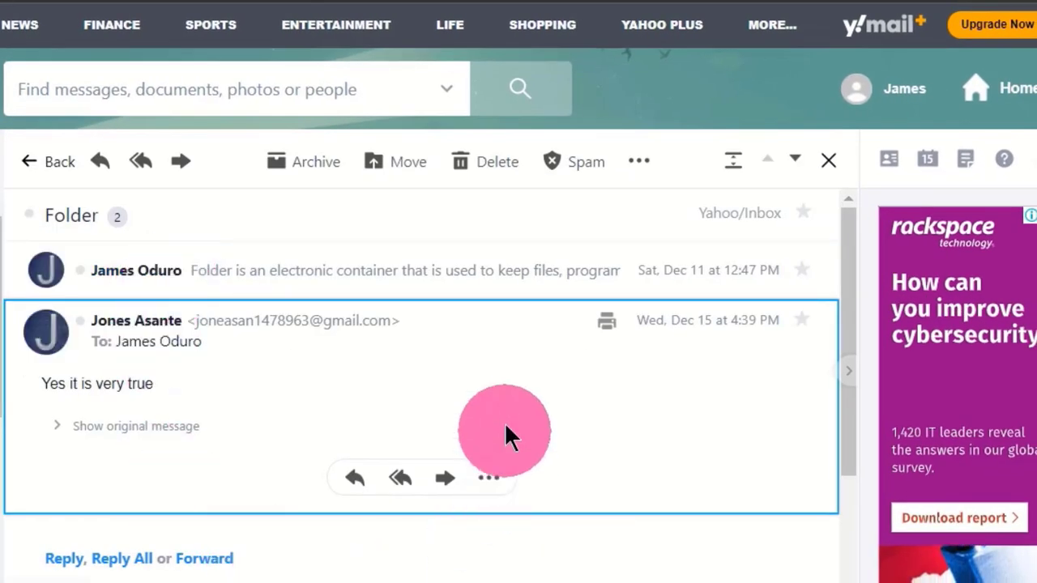
pyautogui.moveTo(202, 326)
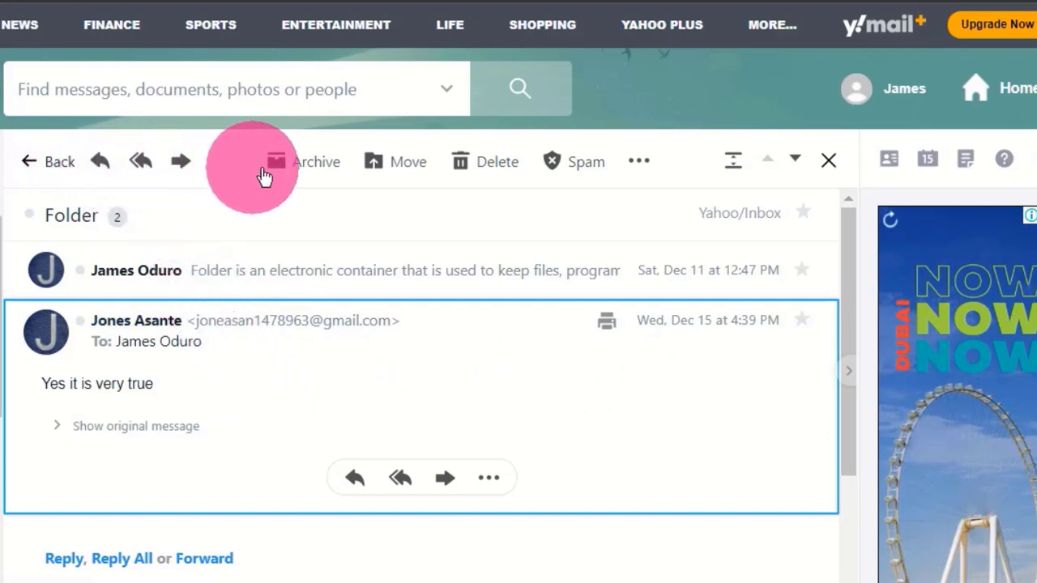
pyautogui.click(101, 164)
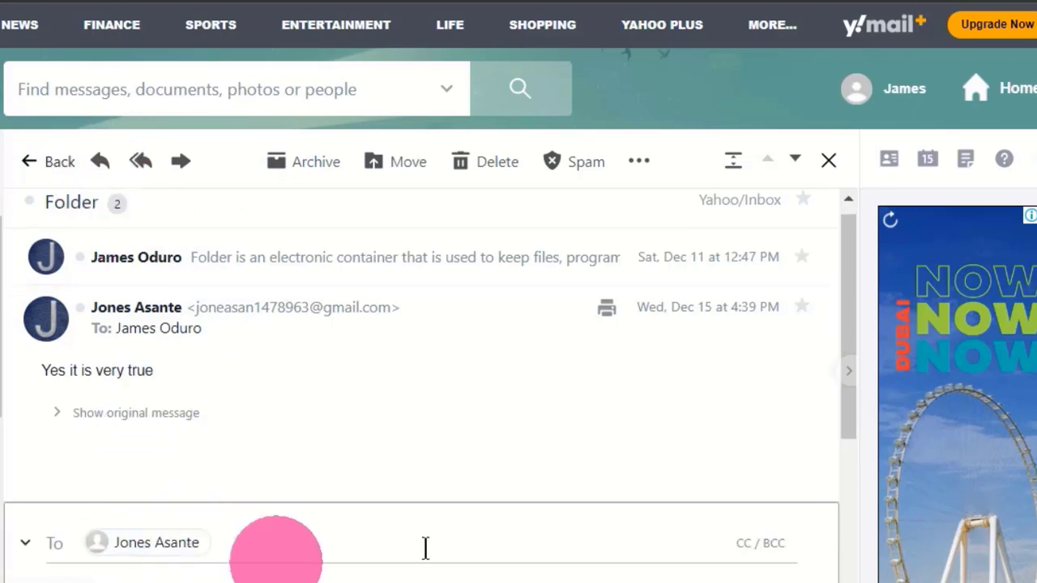
pyautogui.scroll(-3, 202, 405)
pyautogui.click(203, 405)
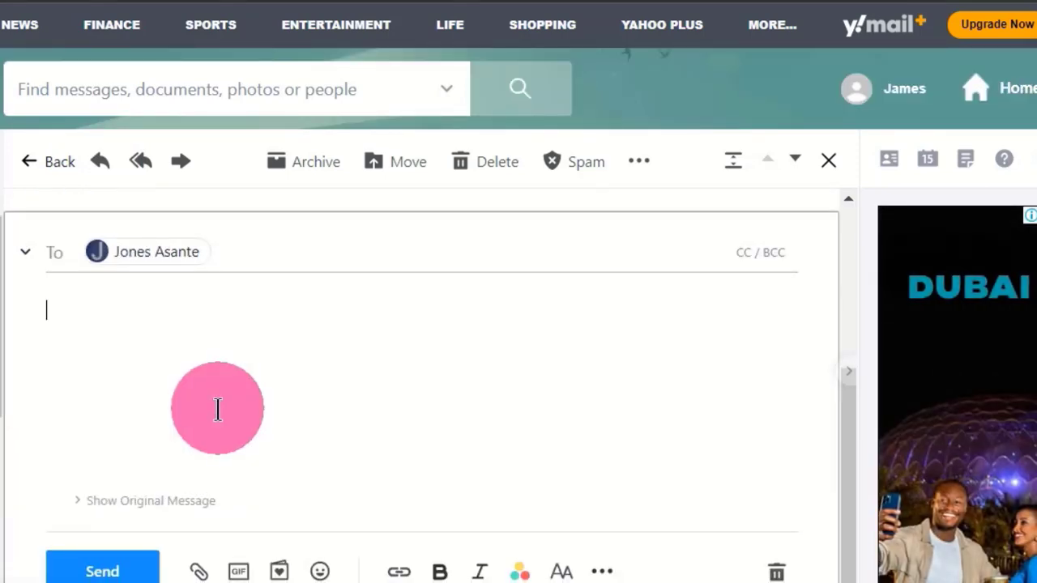
pyautogui.click(776, 572)
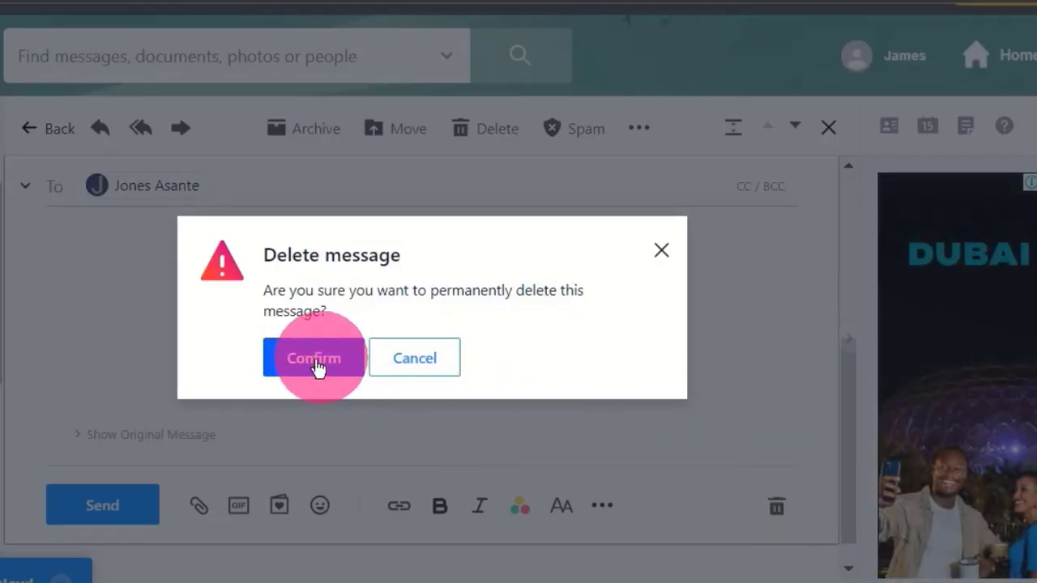
pyautogui.click(313, 360)
pyautogui.moveTo(842, 474); pyautogui.dragTo(864, 276)
pyautogui.click(336, 379)
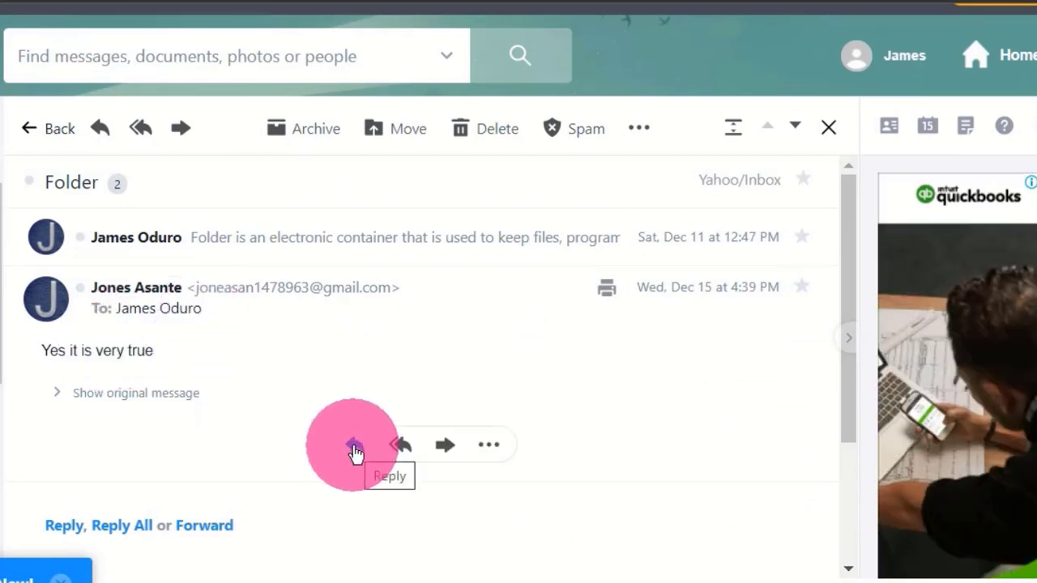
# - Reply to the sender with 'Thank for your comment' and send it
pyautogui.click(355, 447)
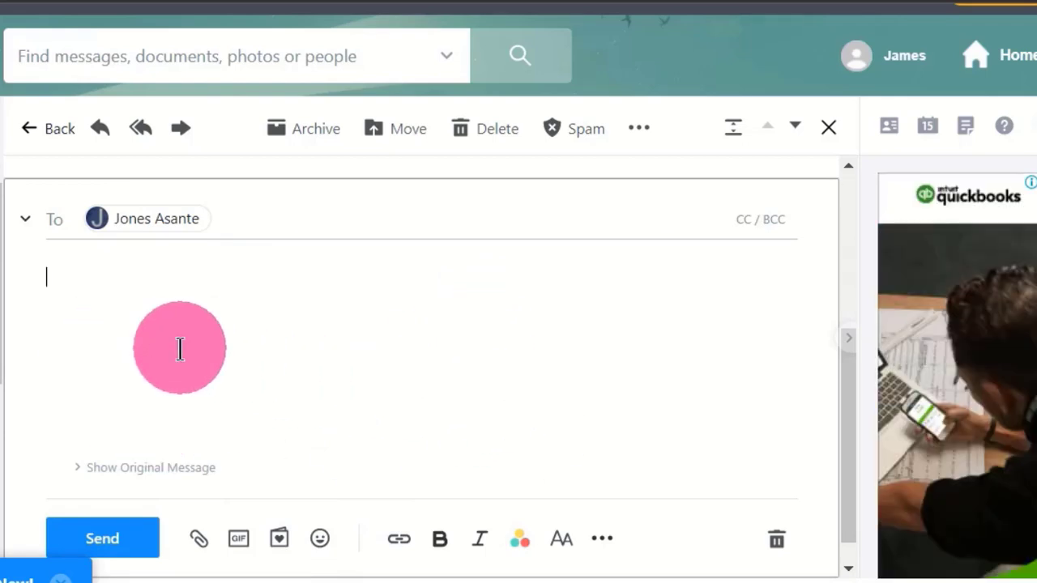
pyautogui.write('Thank')
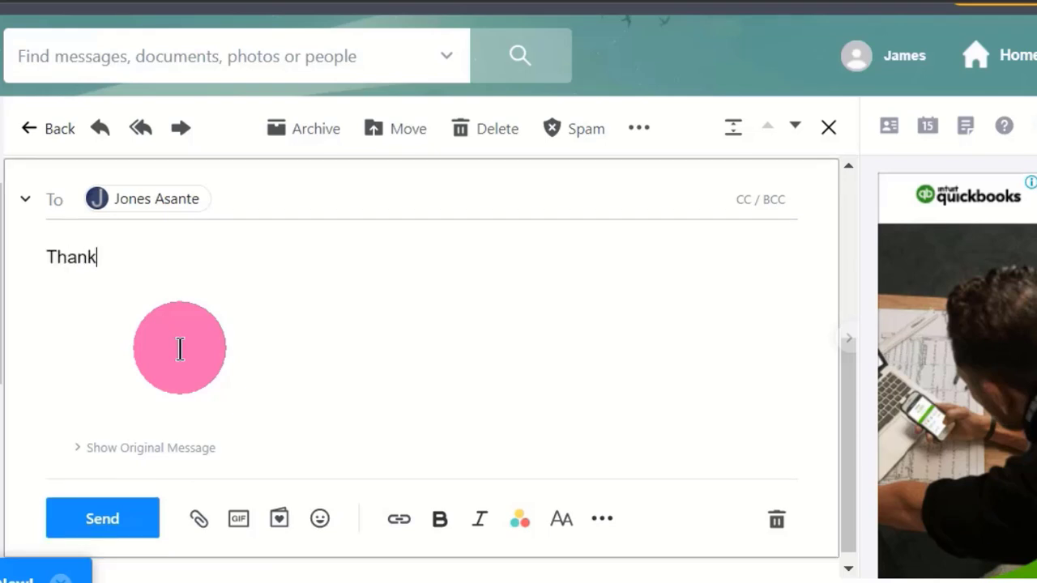
pyautogui.write(' your fo')
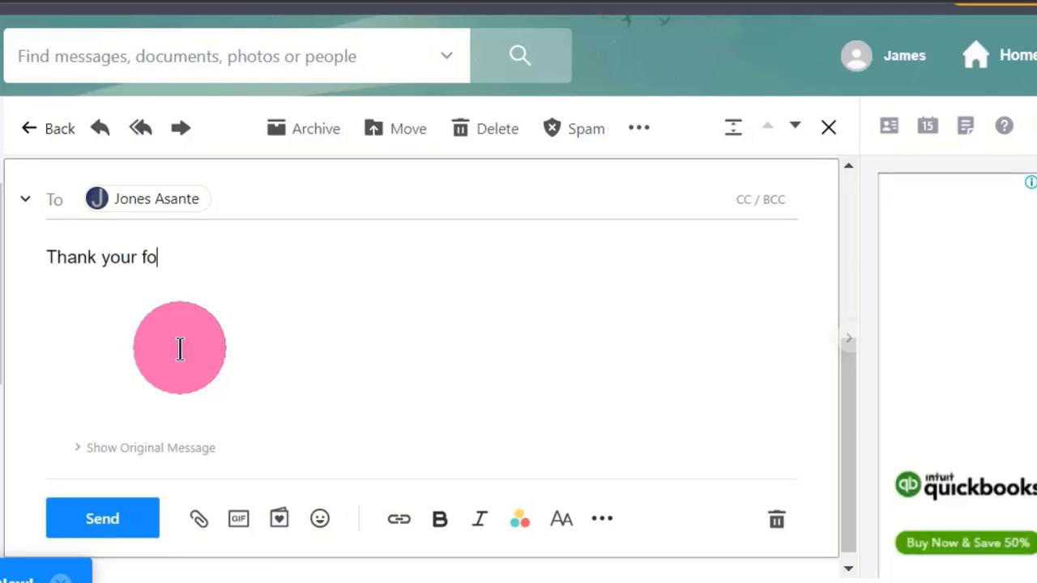
pyautogui.press('BackSpace')
pyautogui.press('BackSpace')
pyautogui.press('BackSpace')
pyautogui.press('BackSpace')
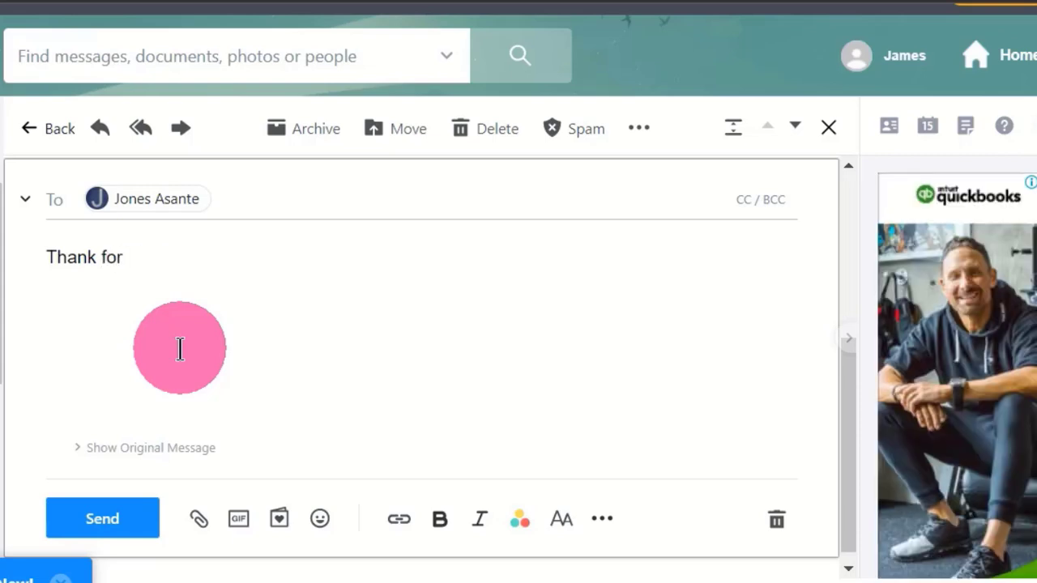
pyautogui.write('your comment')
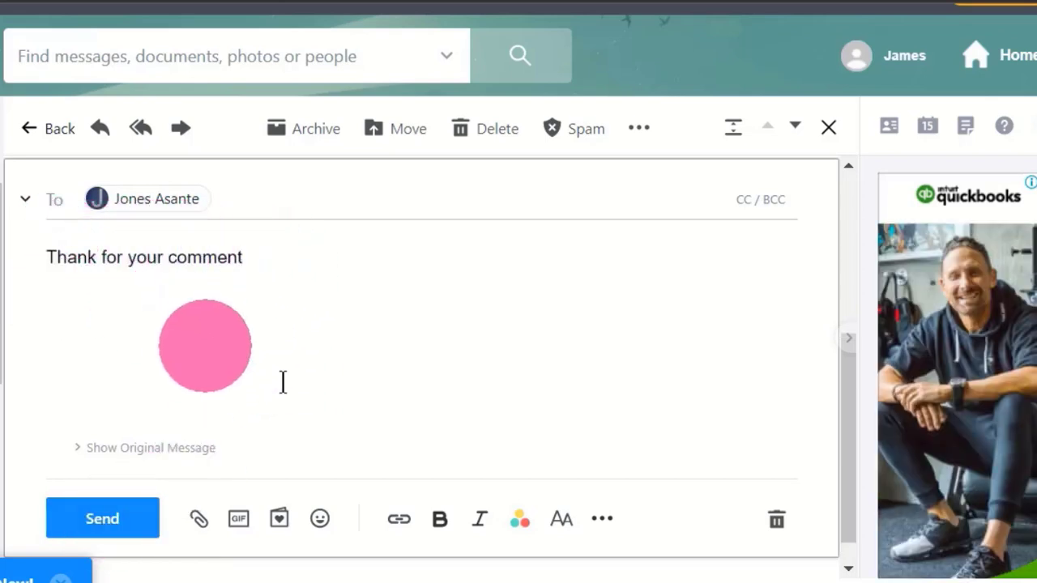
pyautogui.moveTo(844, 407)
pyautogui.mouseDown()
pyautogui.moveTo(840, 338)
pyautogui.moveTo(841, 362)
pyautogui.mouseUp()
pyautogui.click(472, 392)
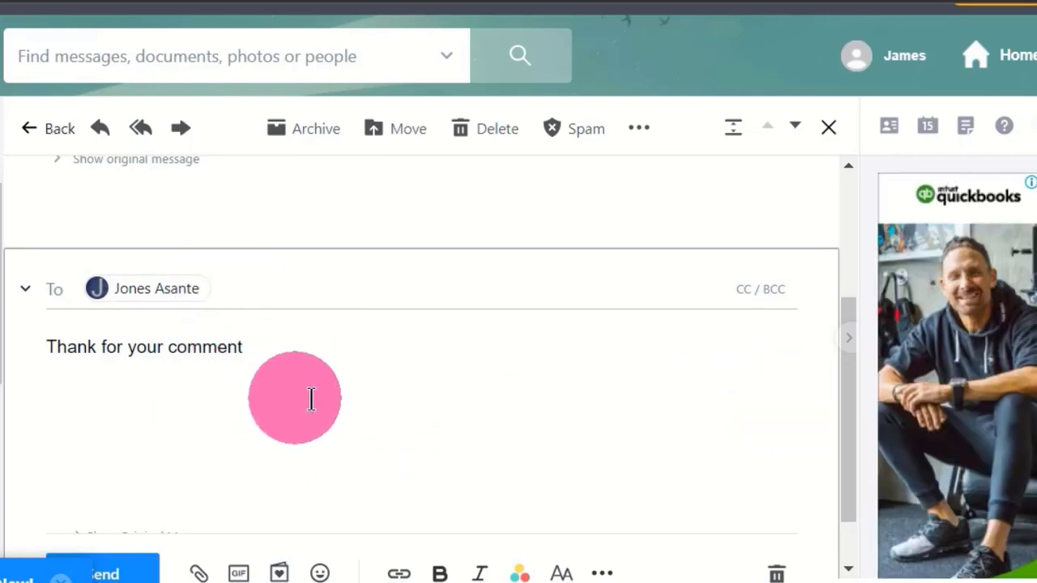
pyautogui.moveTo(839, 400); pyautogui.dragTo(843, 486)
pyautogui.click(116, 539)
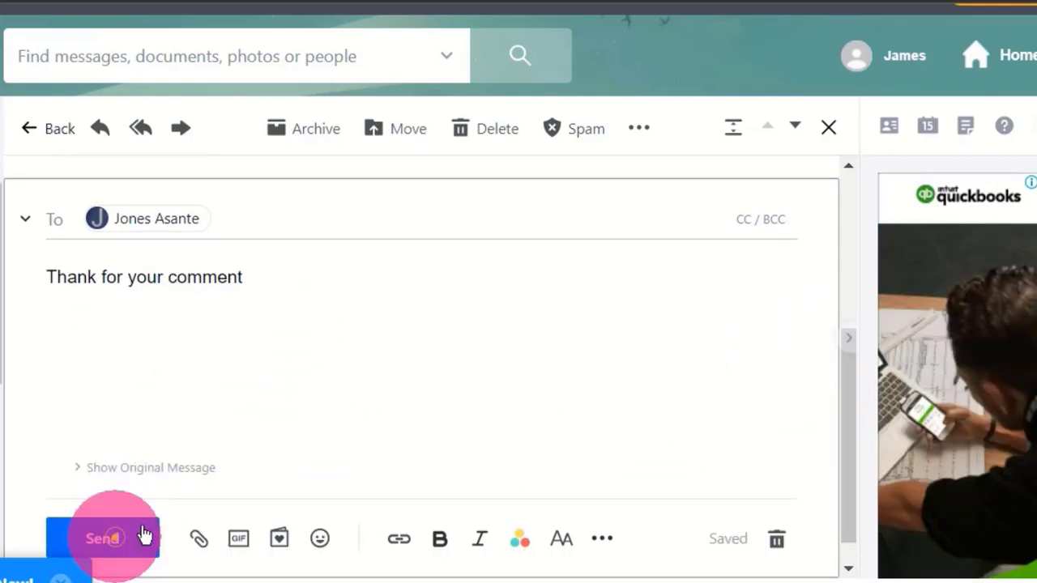